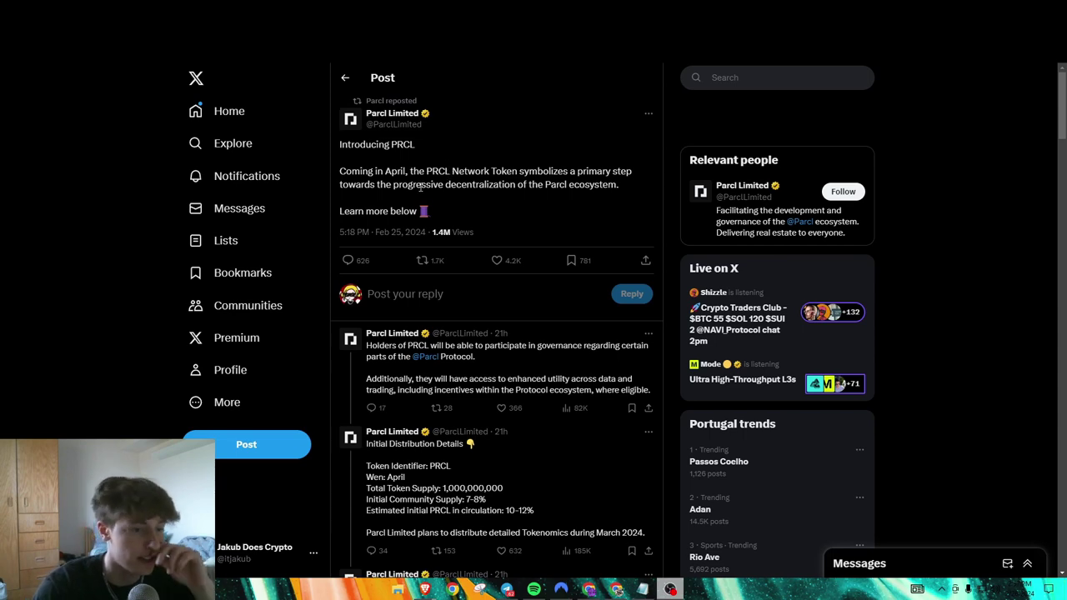
Scroll the current page, then bring the Realms governance window to the front
scroll(421, 188, down, 2)
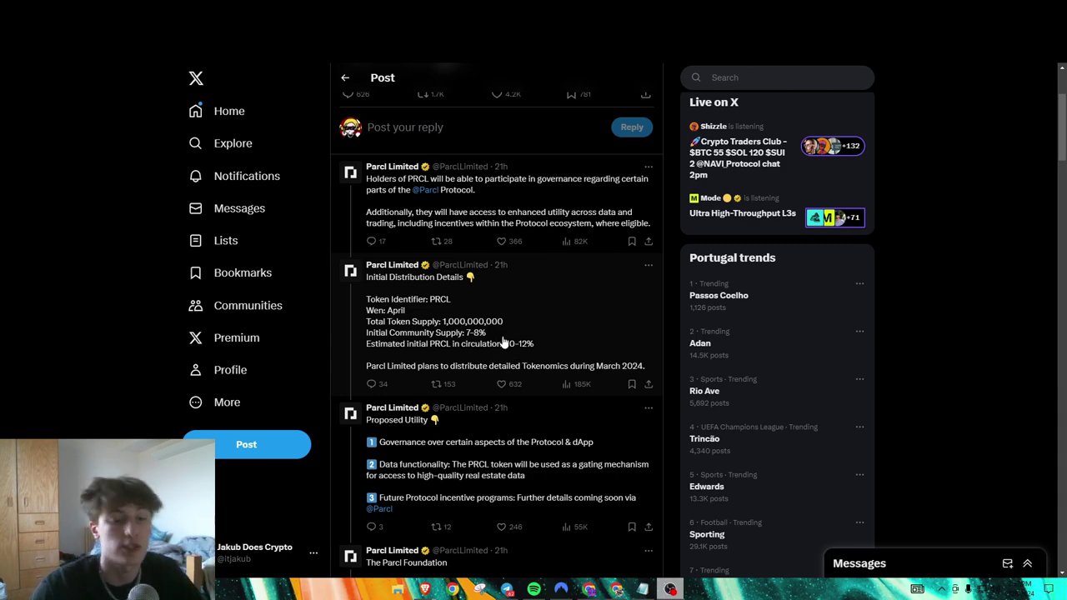
scroll(500, 345, down, 2)
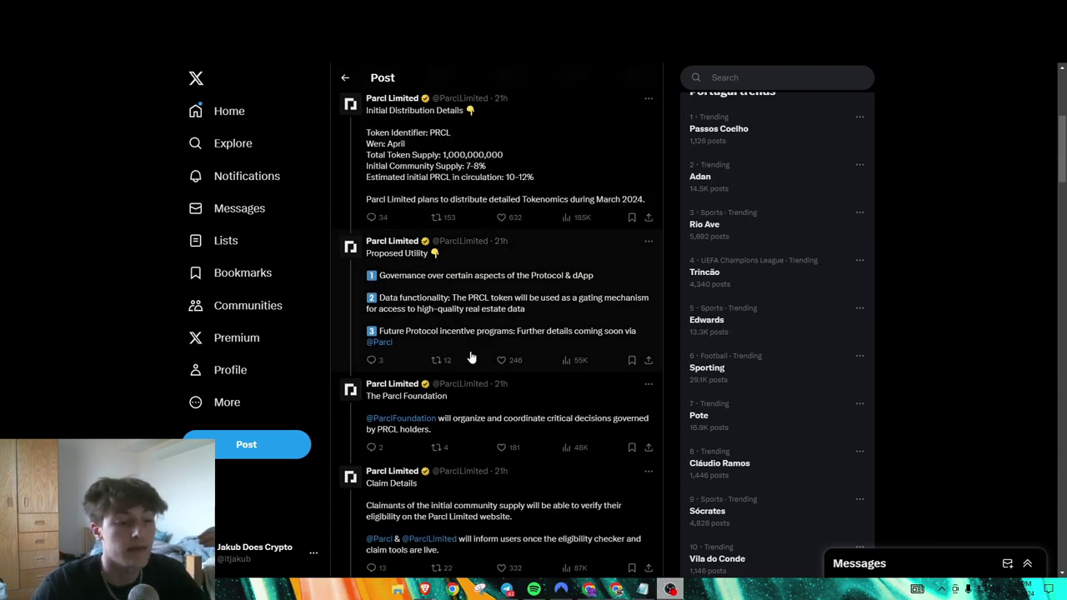
scroll(471, 357, down, 3)
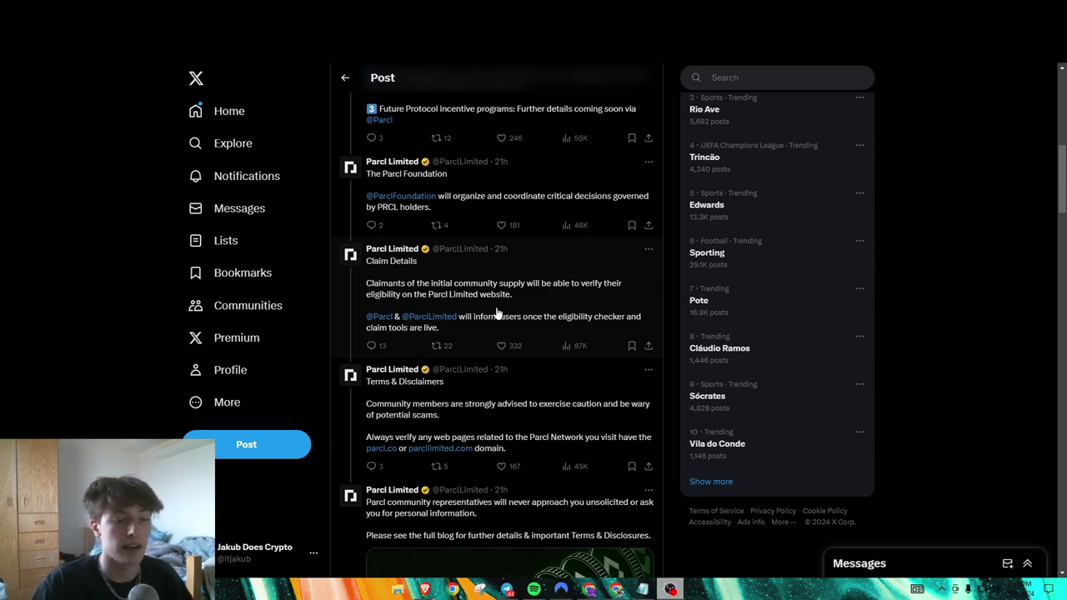
scroll(498, 312, up, 5)
scroll(477, 323, up, 2)
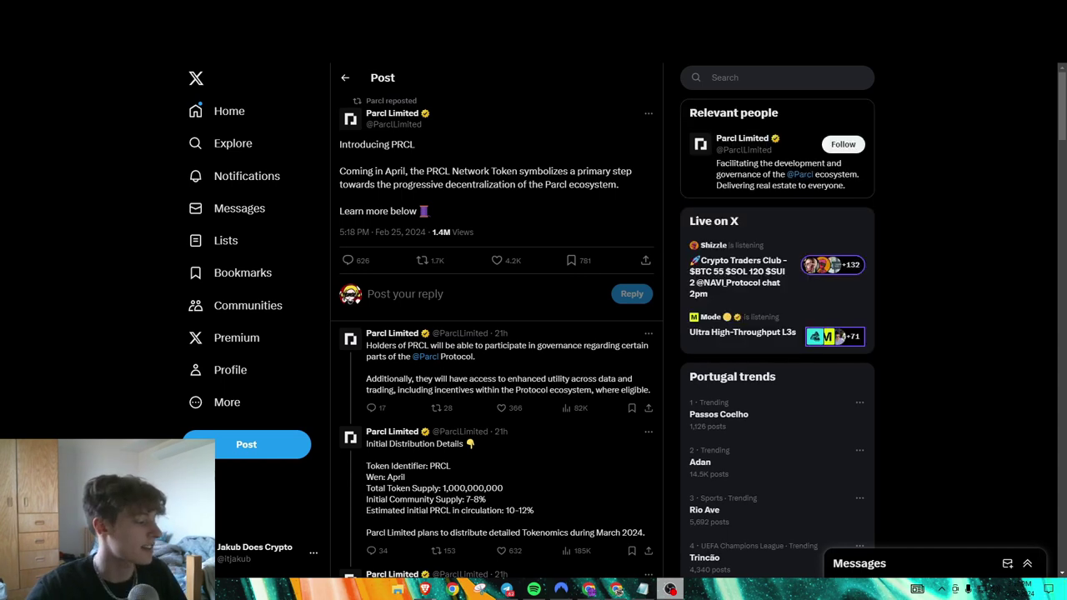
key(alt+Tab)
key(alt+Tab)
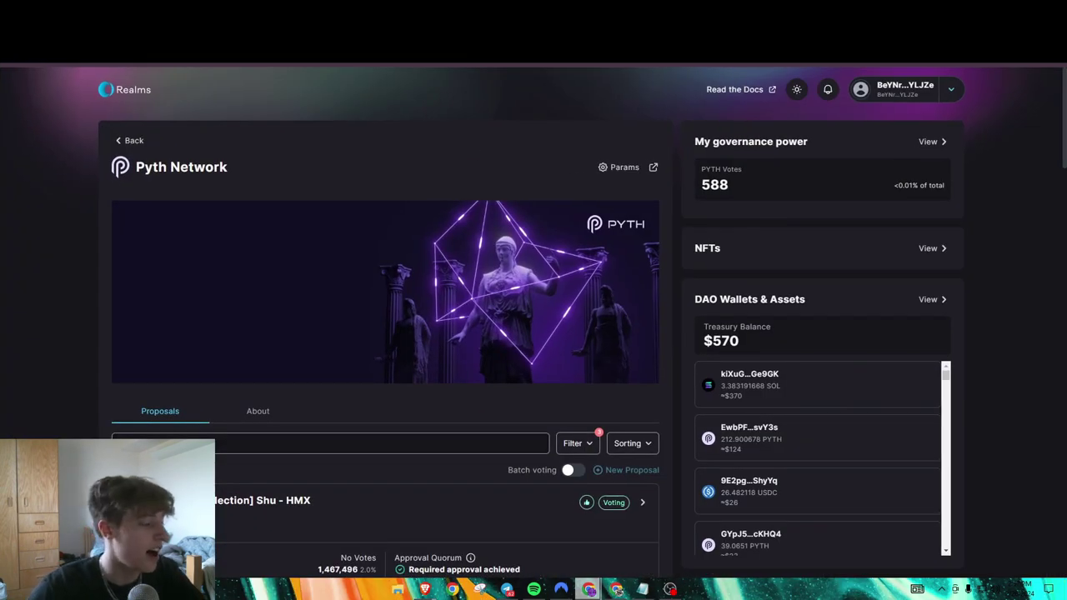
Browse the Pyth Network proposals and open the Guillermo - Douro Labs council election
scroll(328, 245, down, 3)
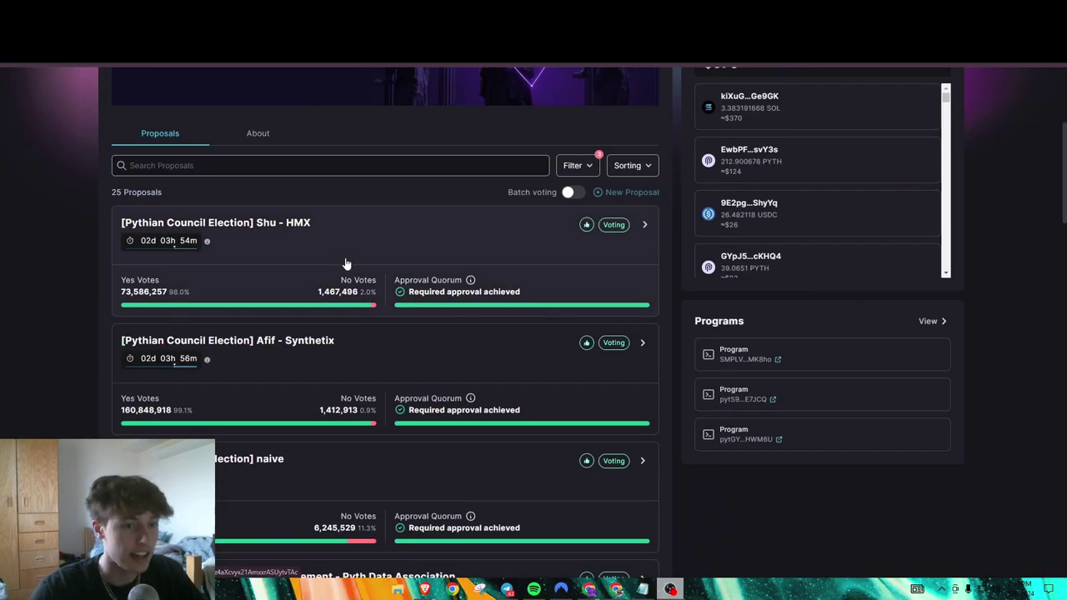
scroll(347, 264, down, 3)
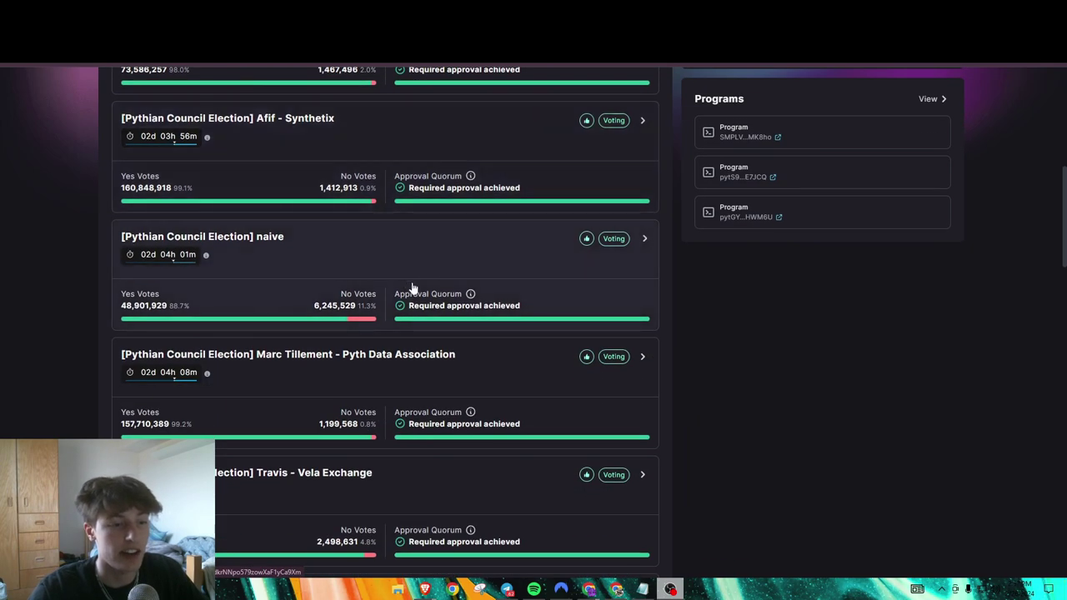
scroll(425, 304, up, 3)
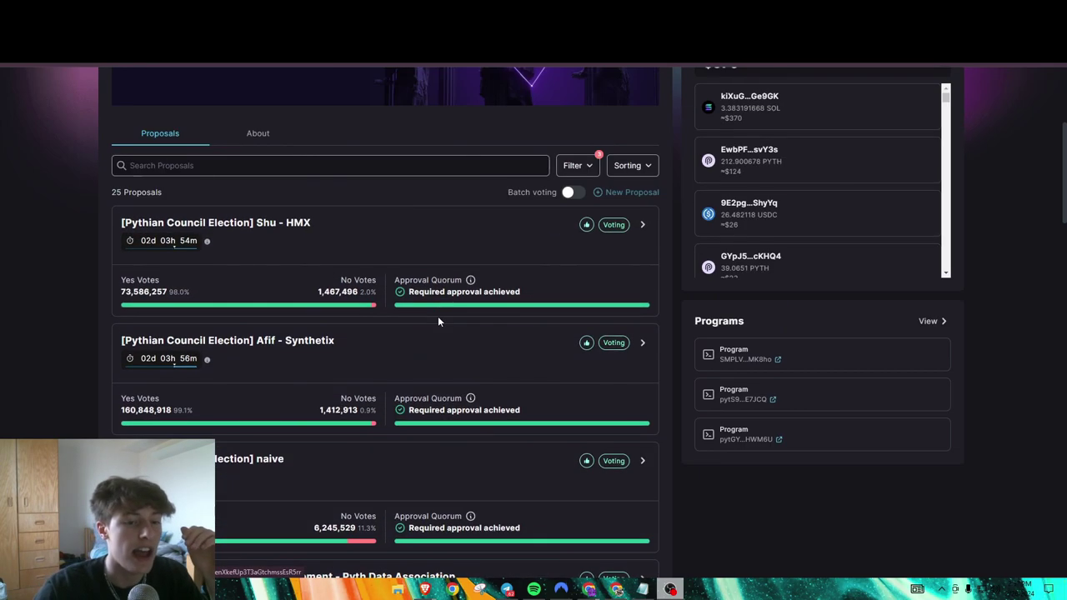
scroll(450, 324, up, 1)
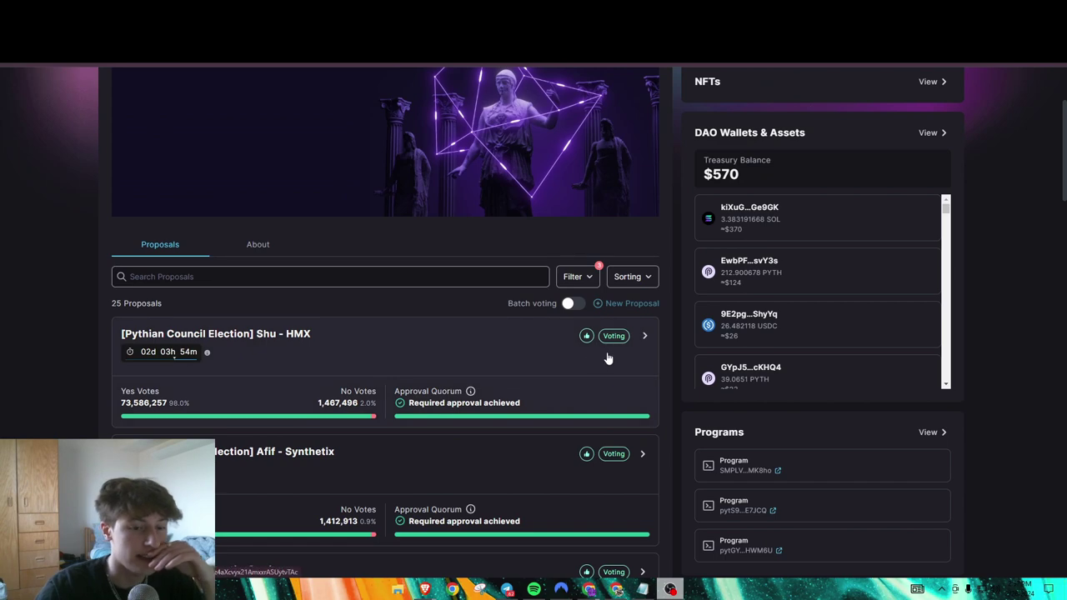
scroll(608, 359, down, 3)
scroll(552, 284, down, 3)
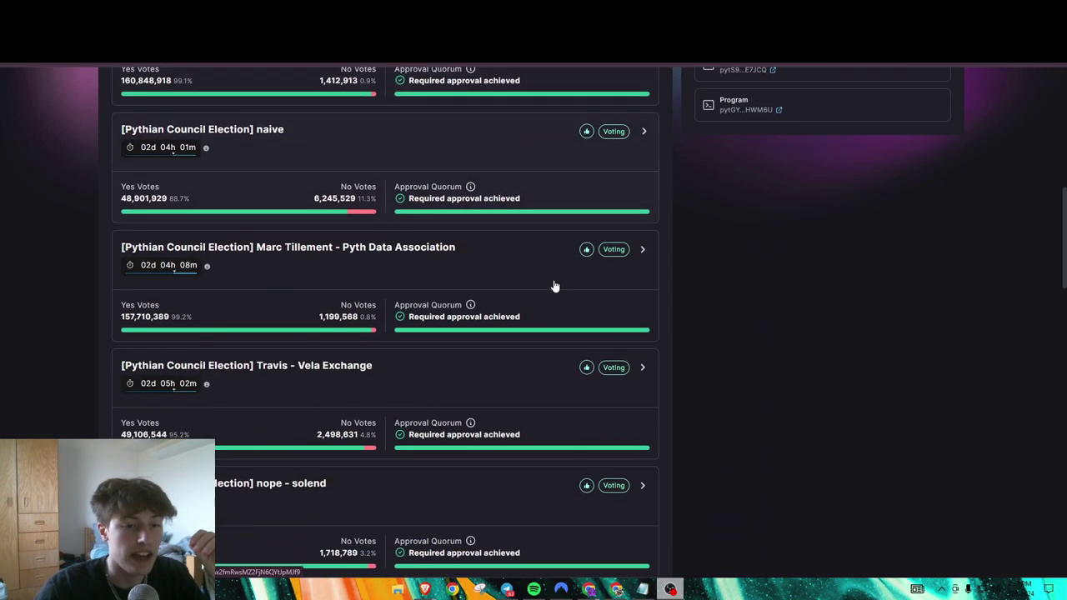
scroll(546, 324, down, 2)
scroll(534, 326, down, 2)
scroll(528, 310, up, 3)
scroll(534, 364, up, 4)
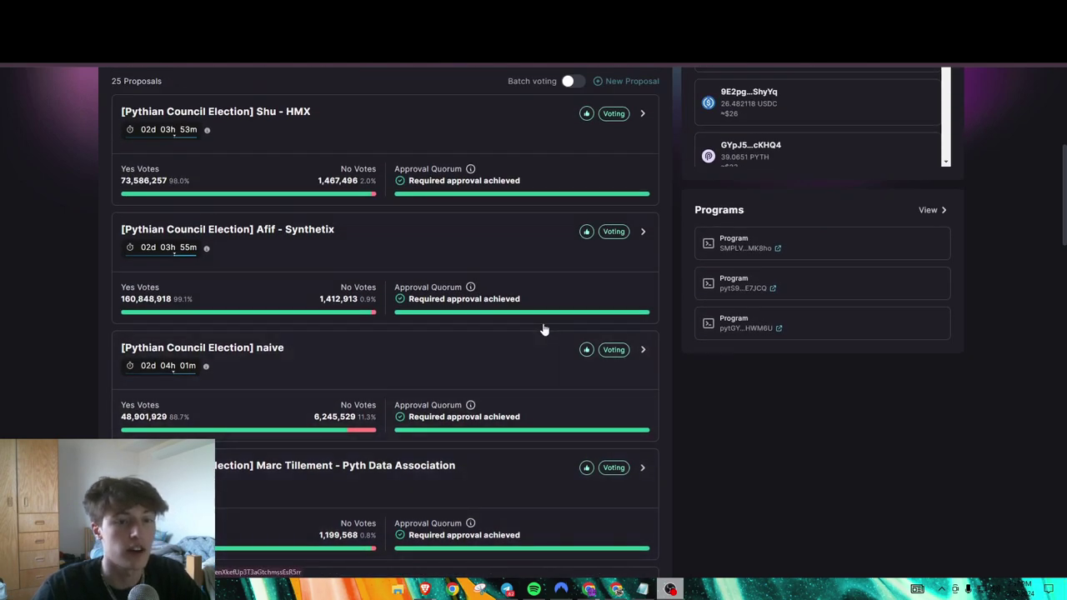
scroll(543, 329, down, 5)
scroll(543, 329, up, 6)
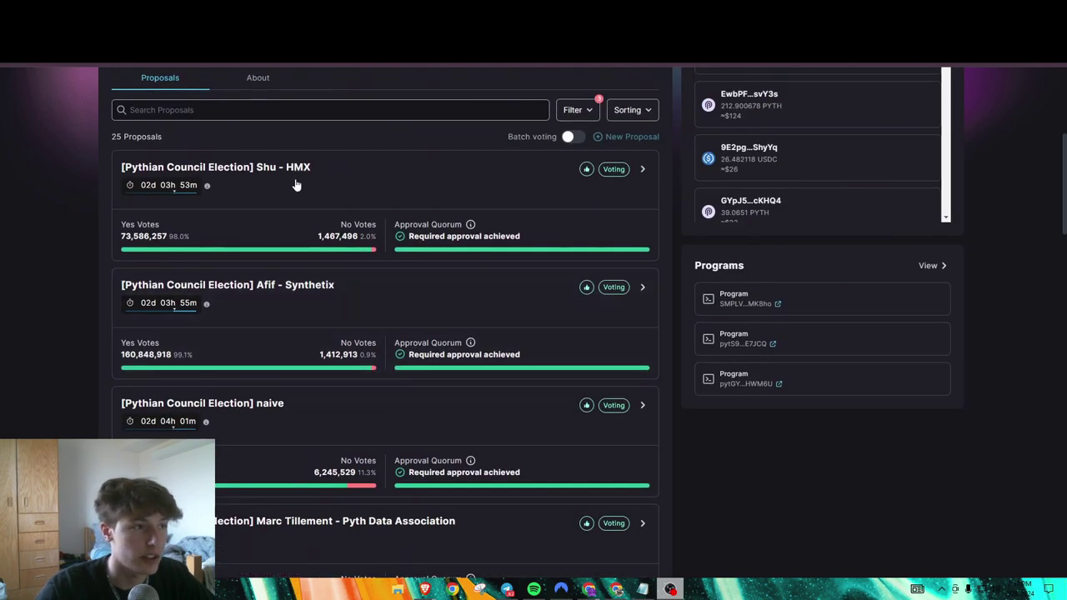
scroll(472, 321, down, 7)
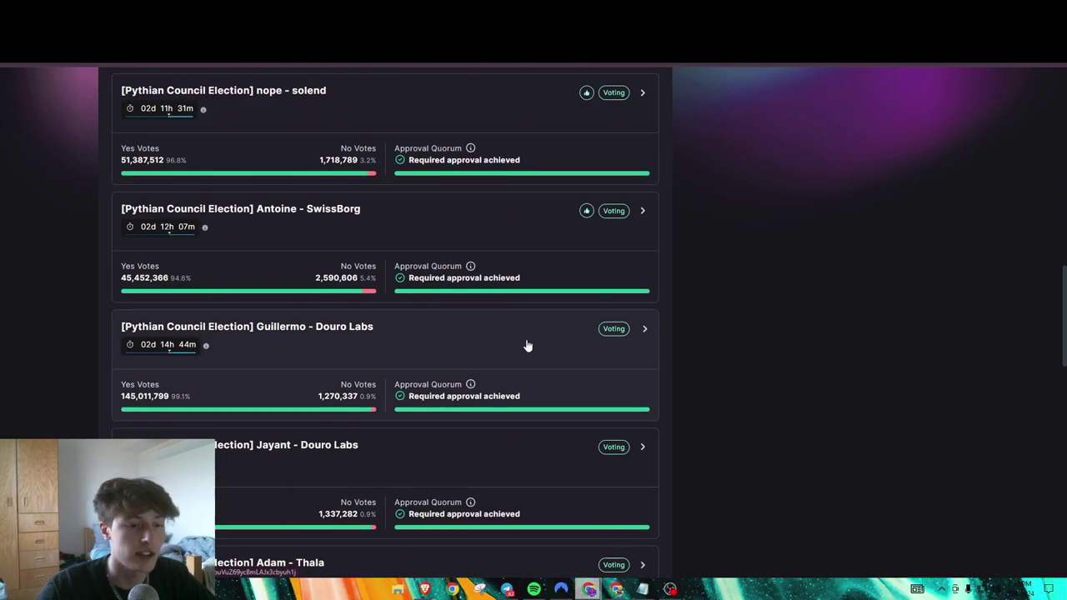
click(508, 340)
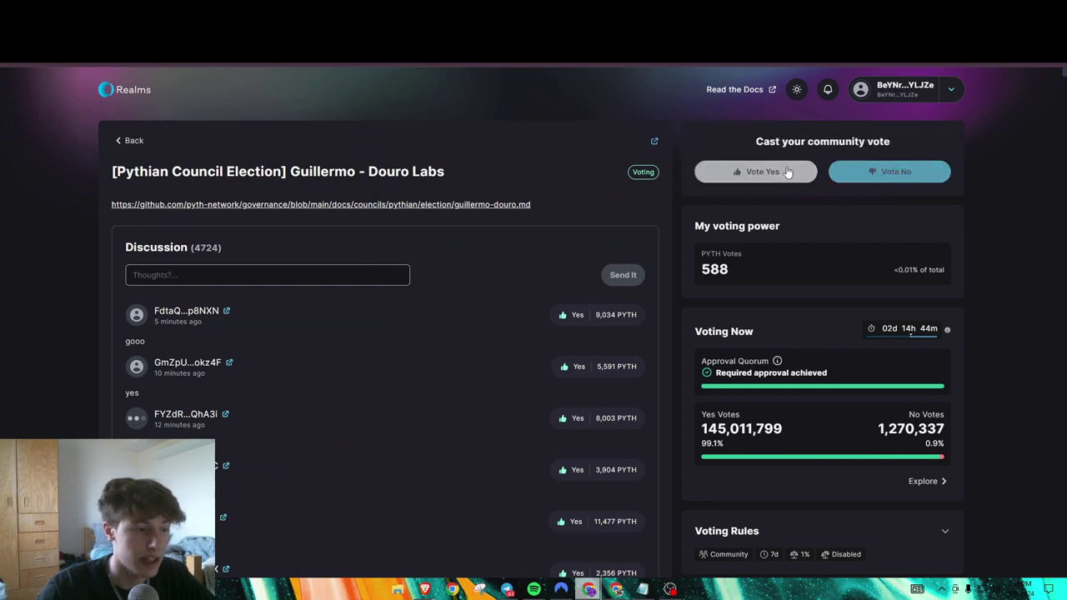
Submit a Yes vote with the comment 'firee', then switch to the Gas.zip window
click(771, 172)
text(firee)
click(589, 374)
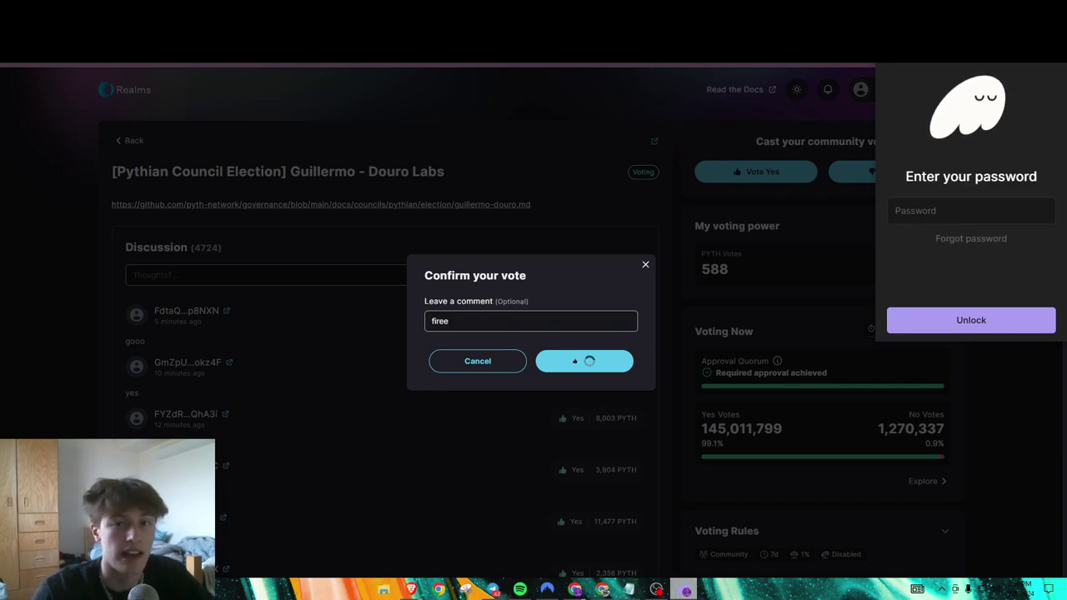
key(alt+Tab)
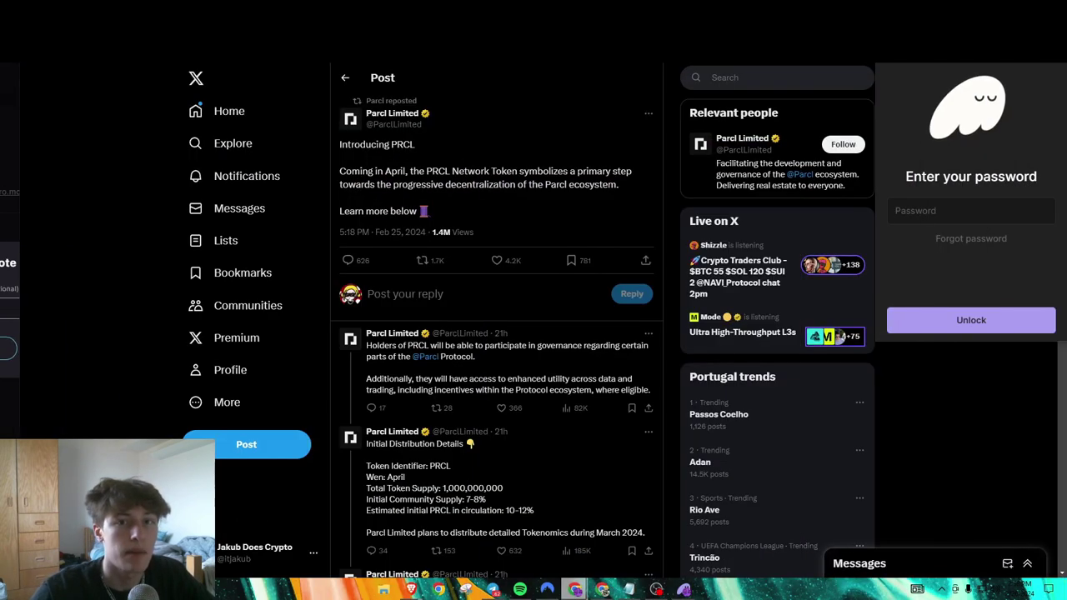
key(alt+Tab)
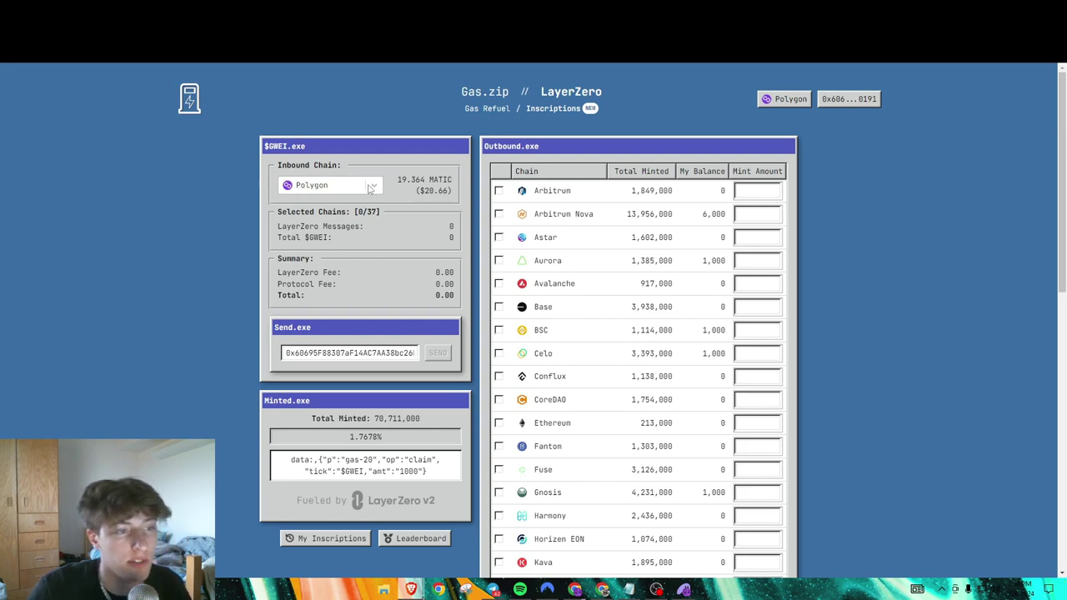
Set the inbound chain to Linea
click(362, 187)
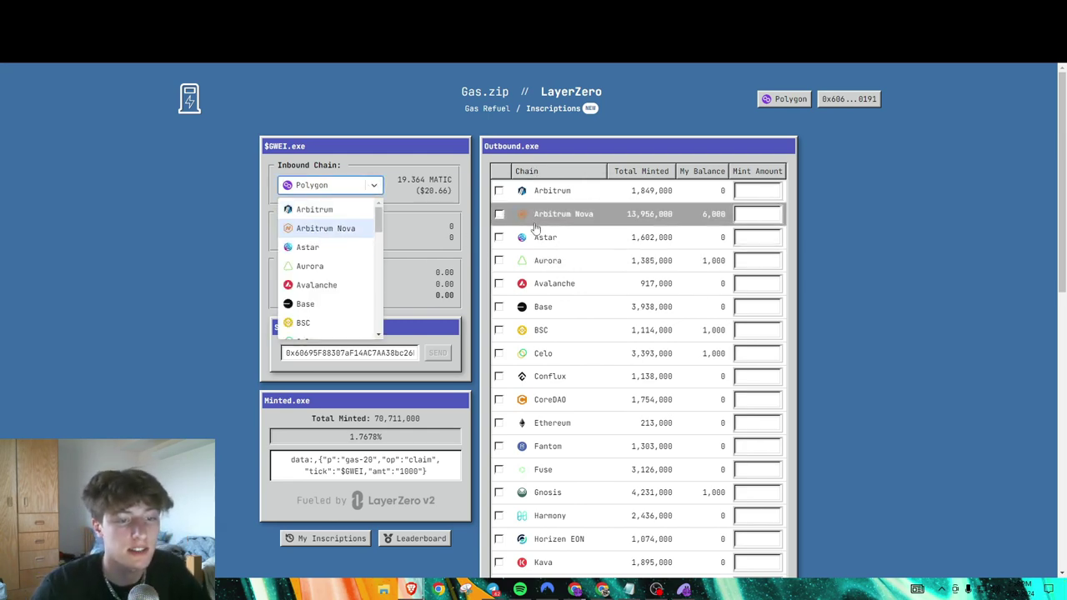
scroll(525, 416, down, 3)
scroll(523, 310, up, 3)
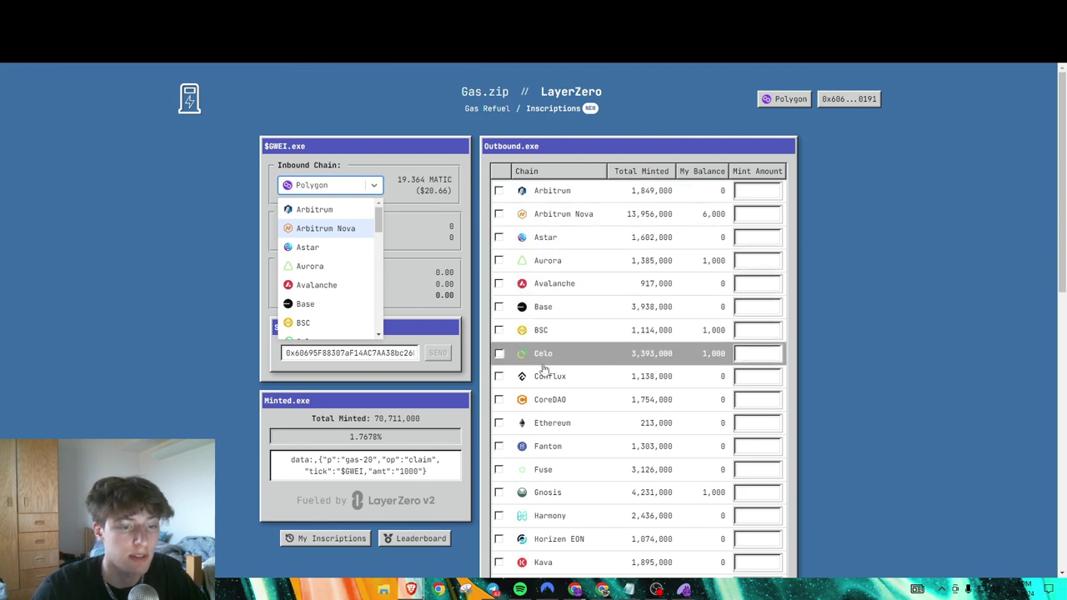
scroll(319, 215, down, 5)
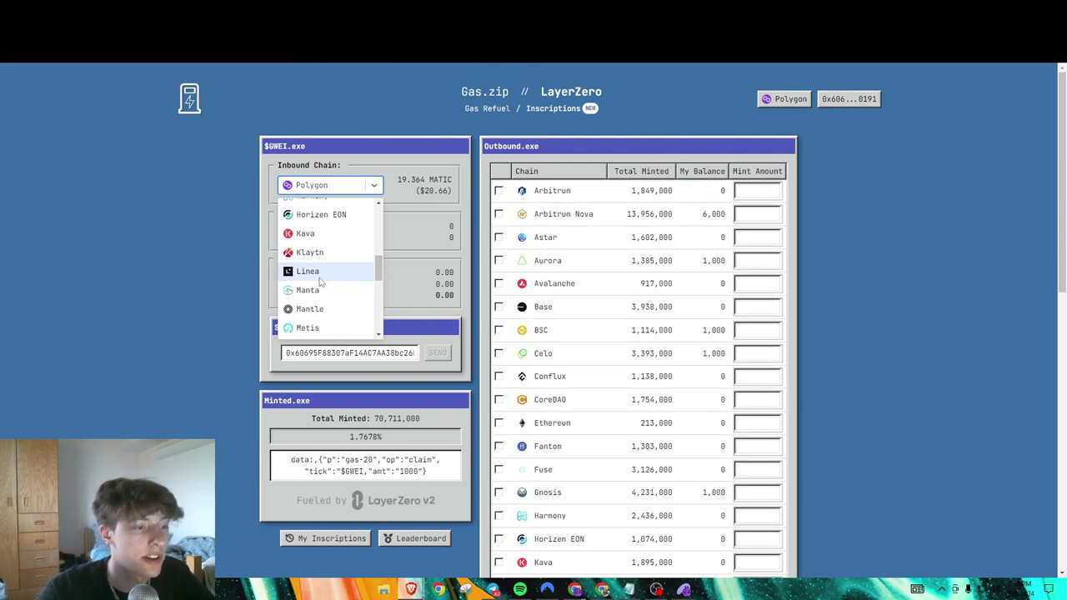
click(322, 274)
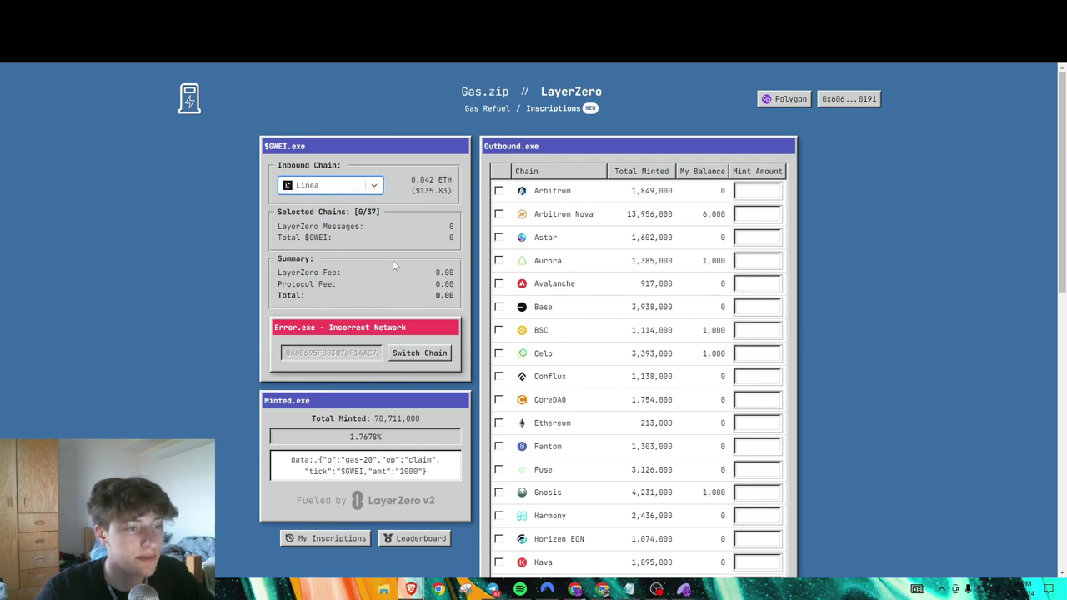
Select Arbitrum, Arbitrum Nova, Astar, Aurora and Base as outbound chains, then go to Gas Refuel
scroll(517, 230, down, 1)
scroll(518, 230, up, 1)
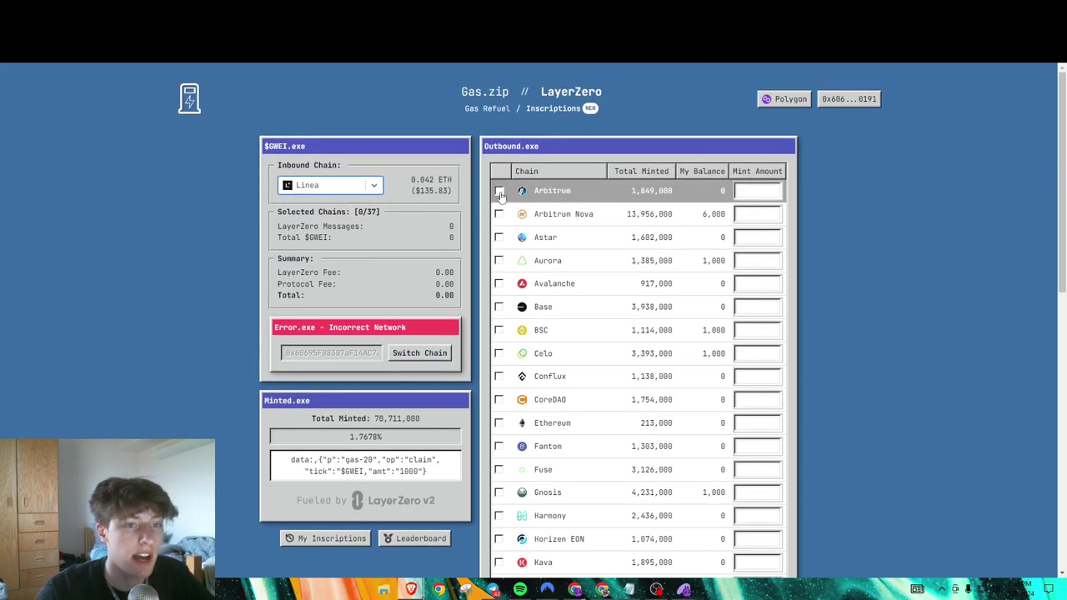
click(498, 213)
click(498, 238)
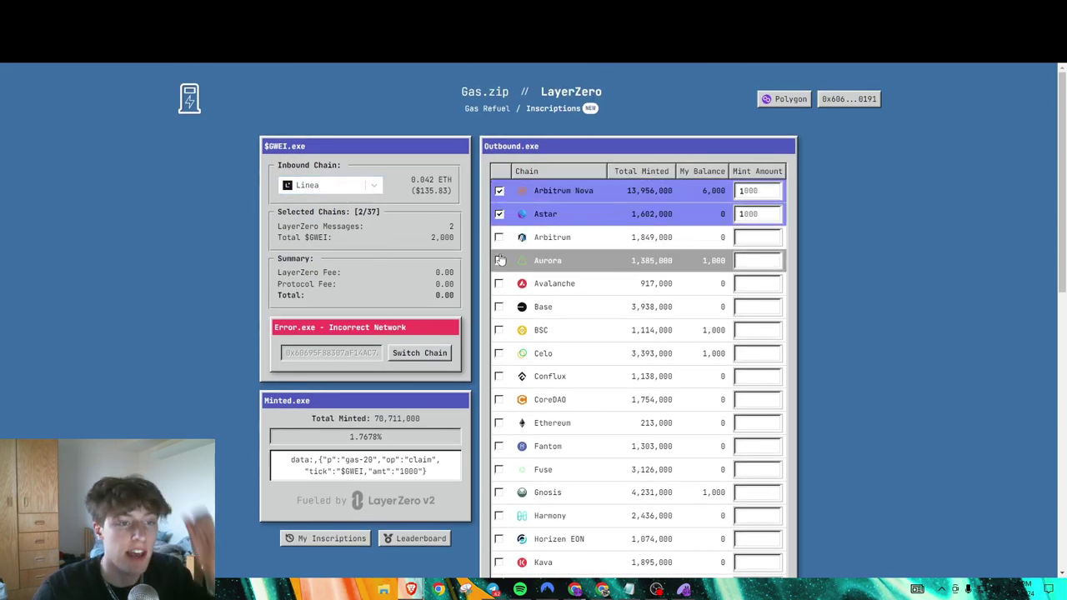
click(499, 260)
click(499, 284)
click(498, 283)
click(498, 190)
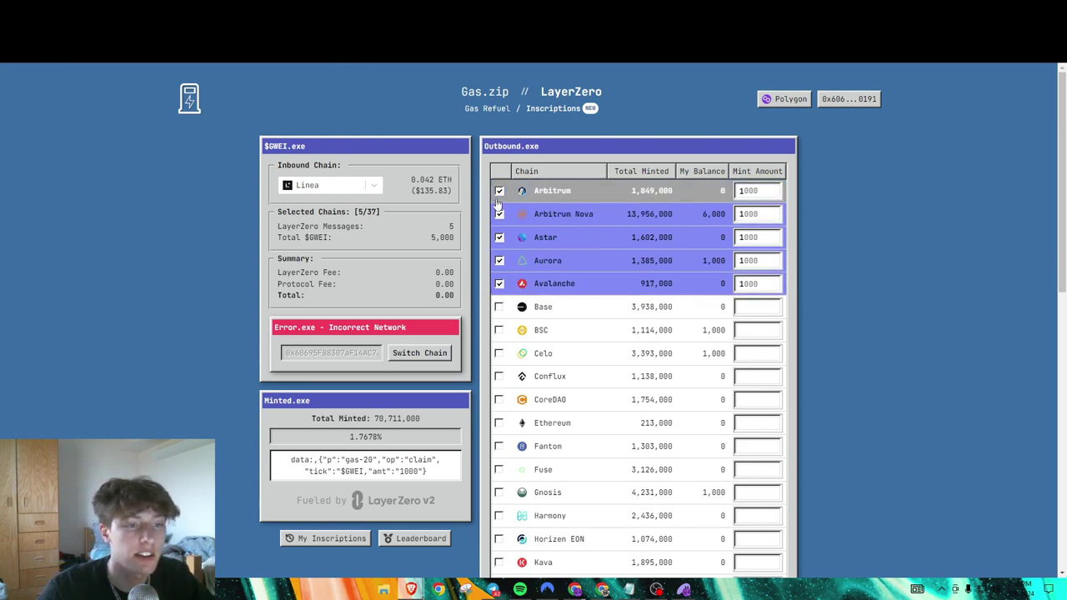
click(498, 191)
click(498, 190)
click(498, 237)
click(498, 260)
click(498, 260)
click(498, 260)
click(498, 306)
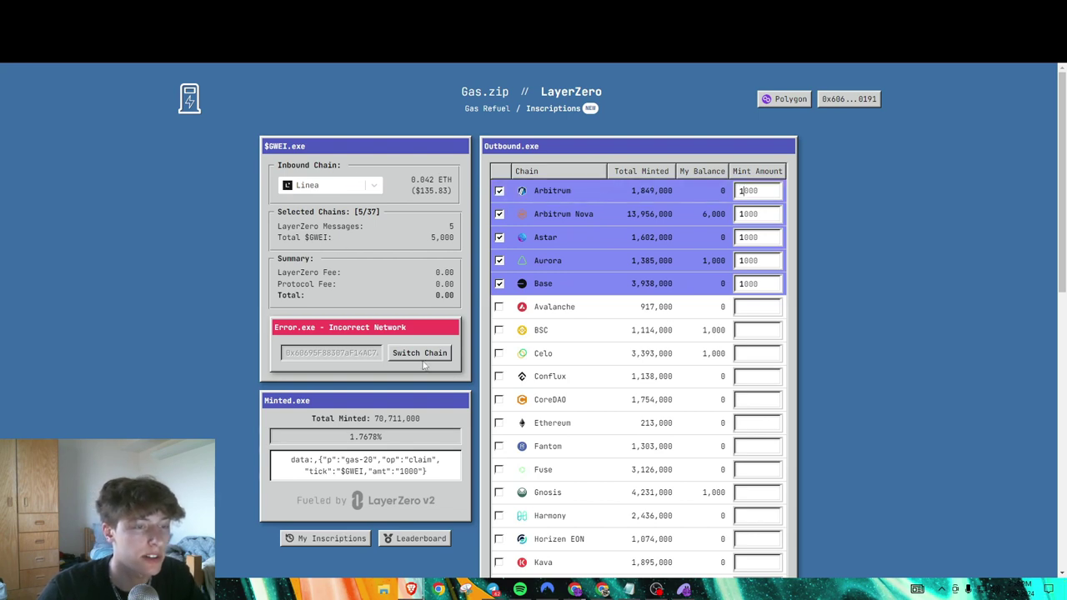
click(491, 108)
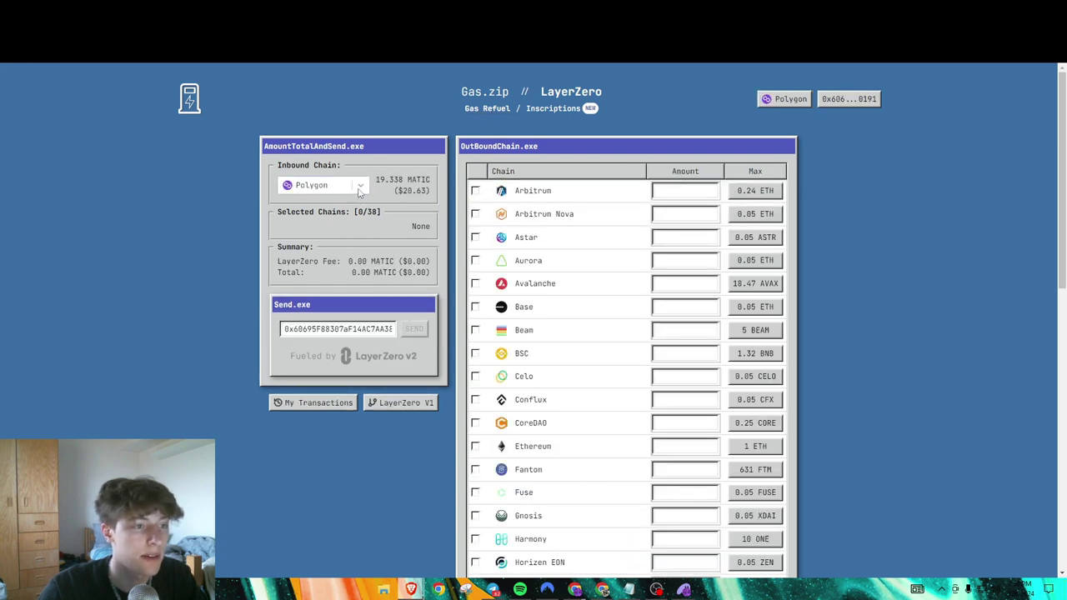
Replace Arbitrum with Arbitrum Nova as the destination, receiving 0.0001 ETH
click(360, 185)
click(685, 191)
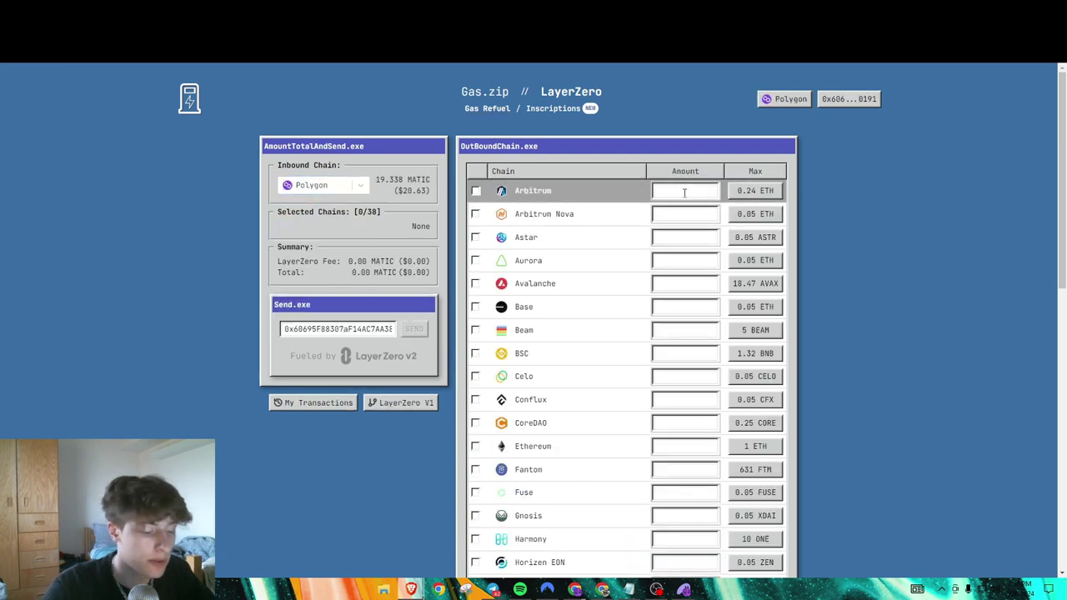
text(000)
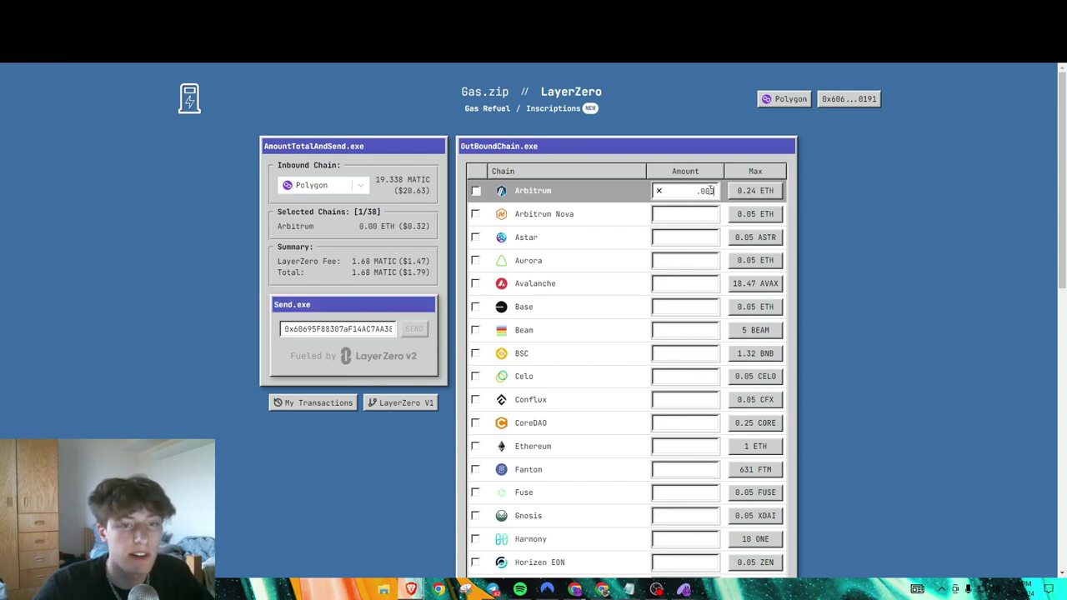
text(1)
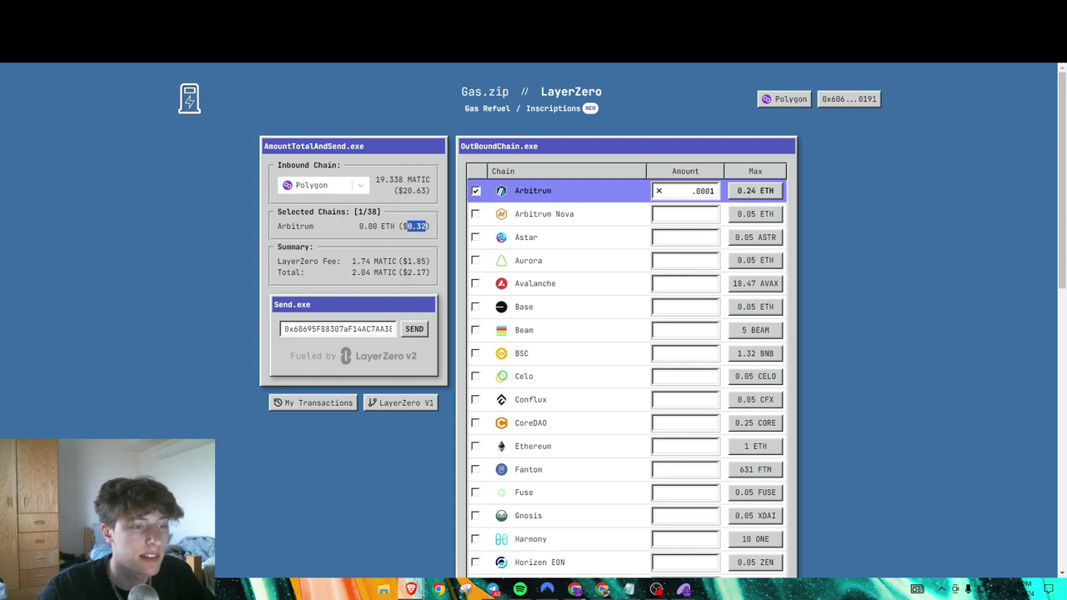
click(475, 191)
click(475, 214)
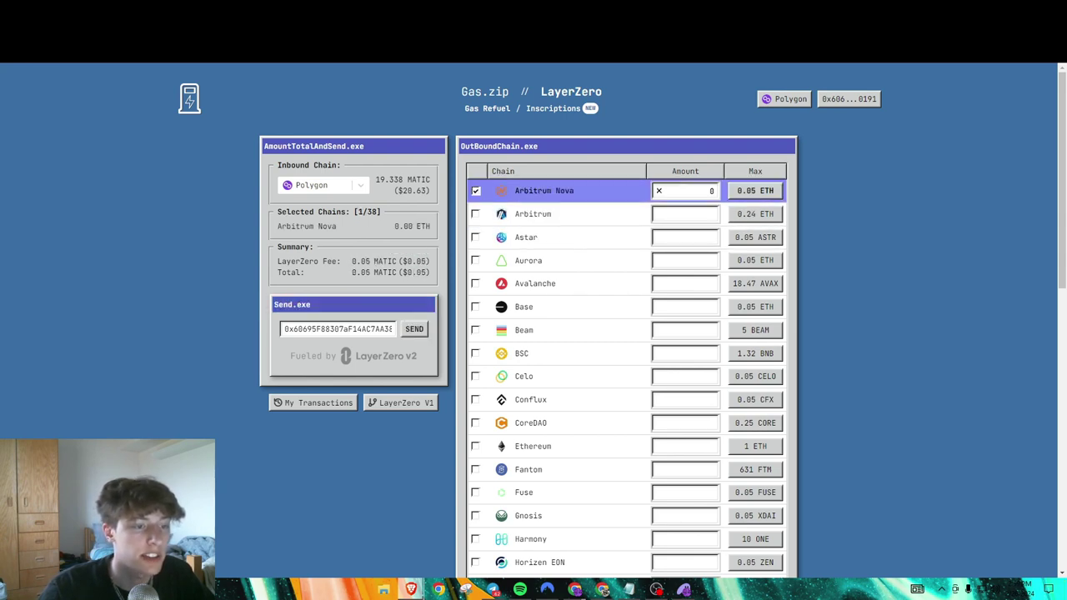
click(711, 191)
text(00.0001)
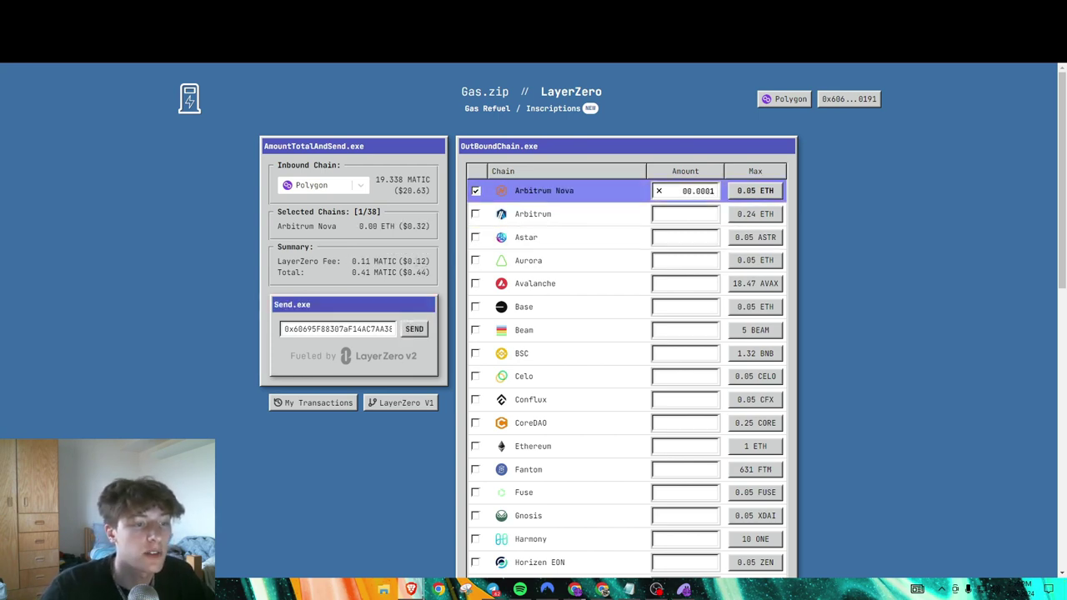
Check the LayerZero fee and Arbitrum Nova dollar values behind the 0.41 MATIC total
mouse_move(416, 261)
mouse_down()
mouse_move(426, 261)
mouse_move(398, 261)
mouse_up()
drag(431, 226, 399, 226)
click(417, 226)
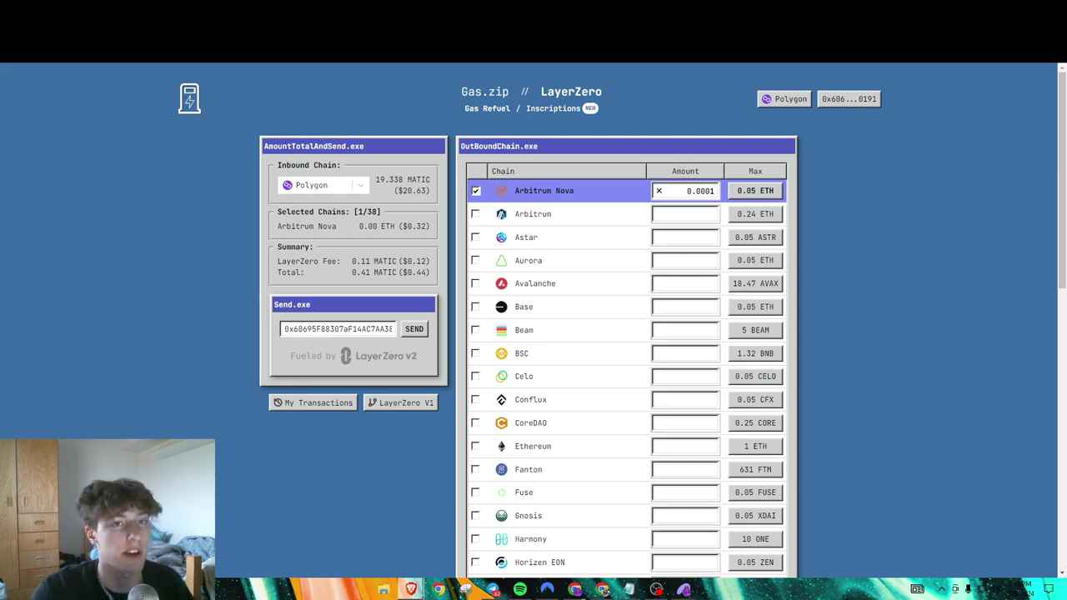
Switch to the Linea activations tab and scroll down to the Clutch Linea AI Fest card
click(659, 58)
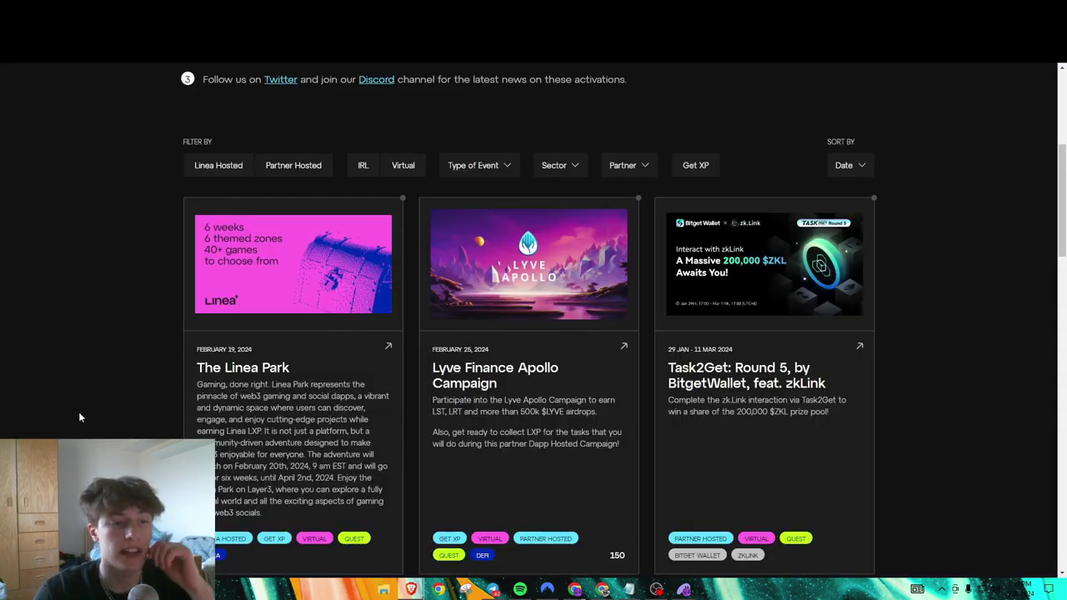
scroll(482, 354, down, 2)
scroll(482, 355, down, 1)
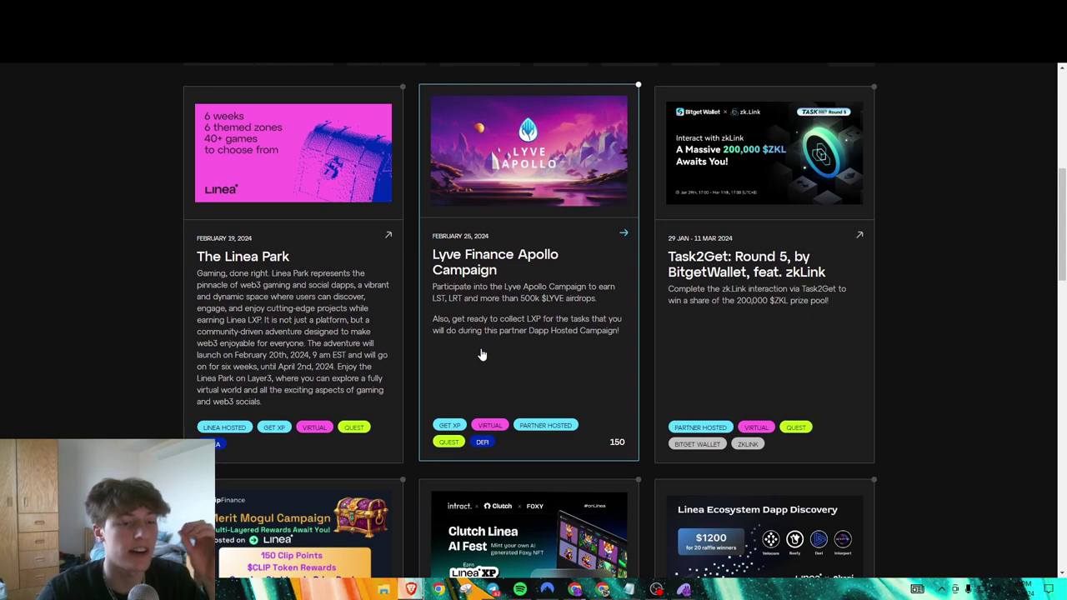
scroll(482, 354, up, 3)
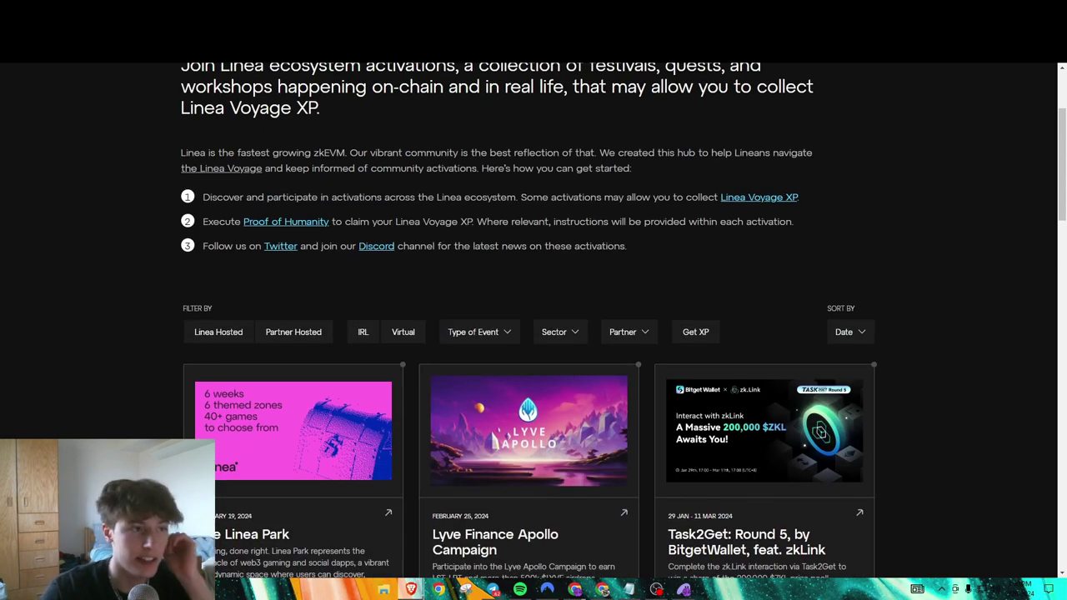
scroll(429, 284, down, 3)
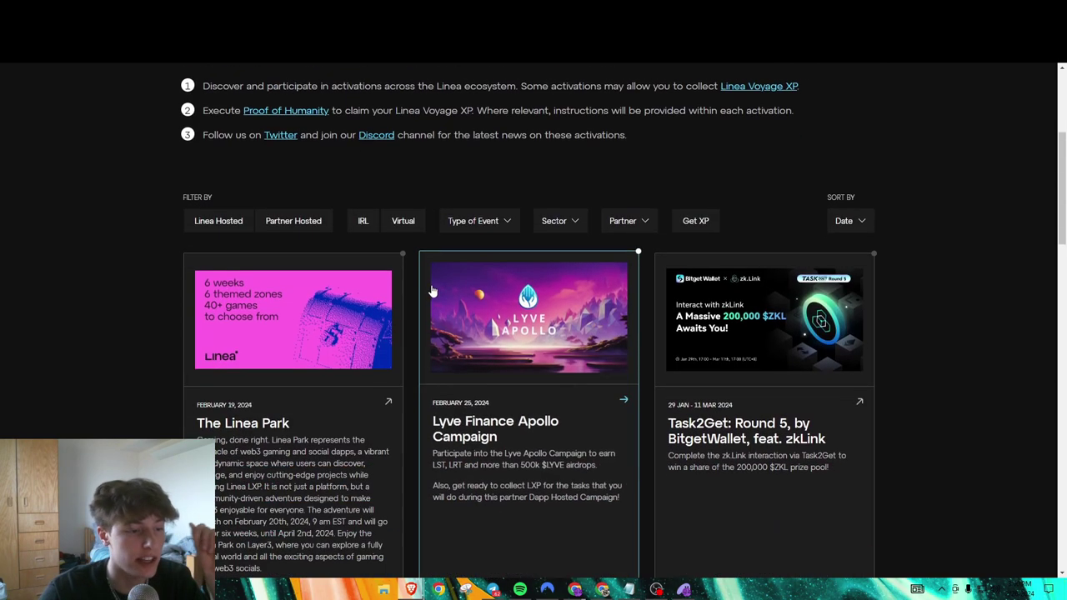
scroll(433, 323, down, 1)
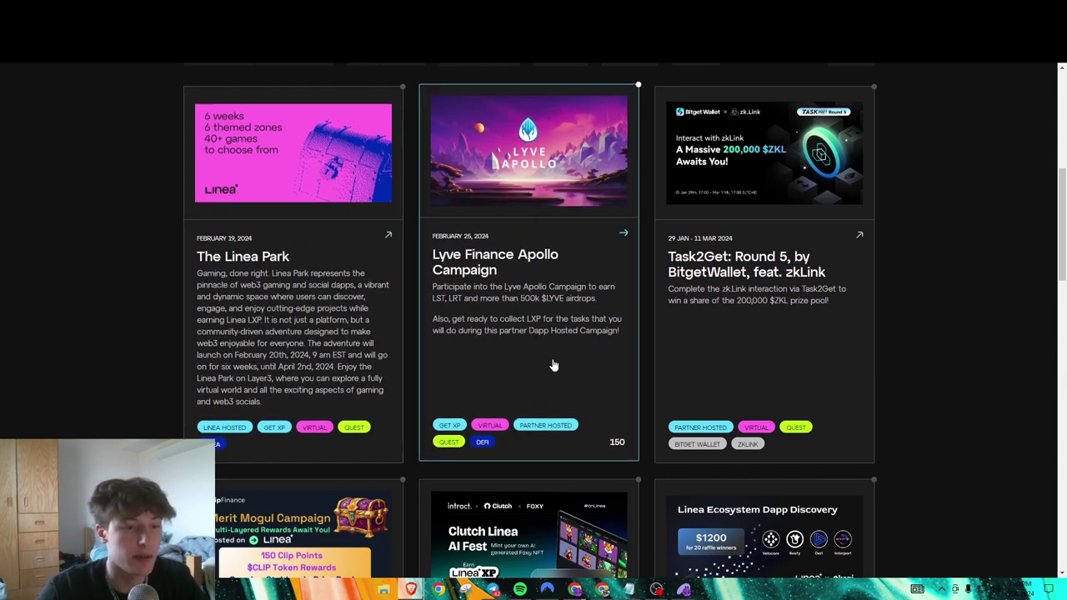
scroll(473, 372, down, 2)
scroll(473, 372, down, 2)
scroll(521, 509, up, 3)
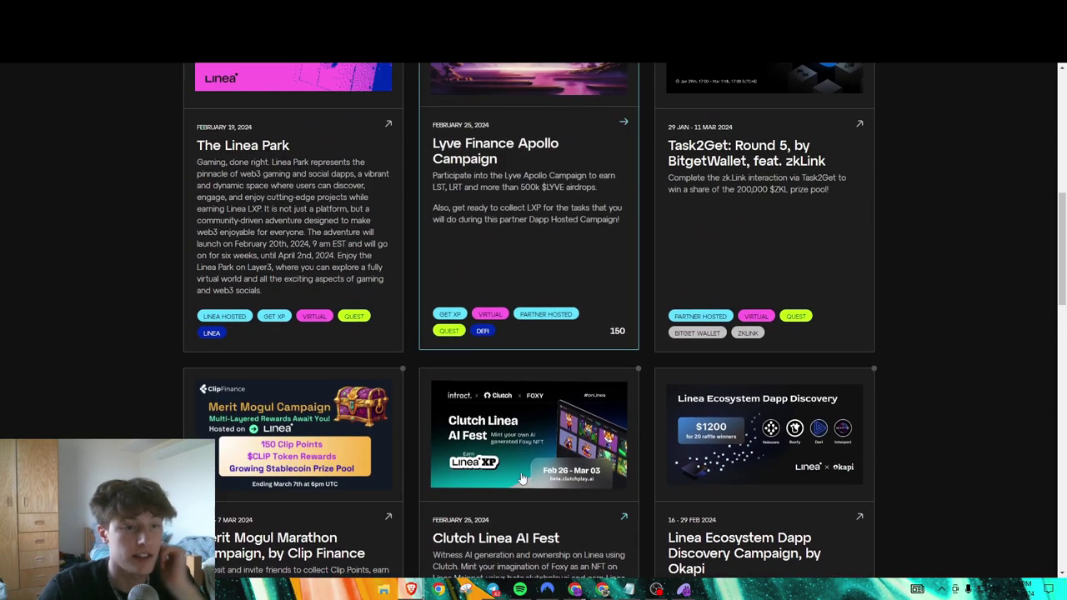
scroll(520, 509, down, 3)
scroll(615, 450, up, 1)
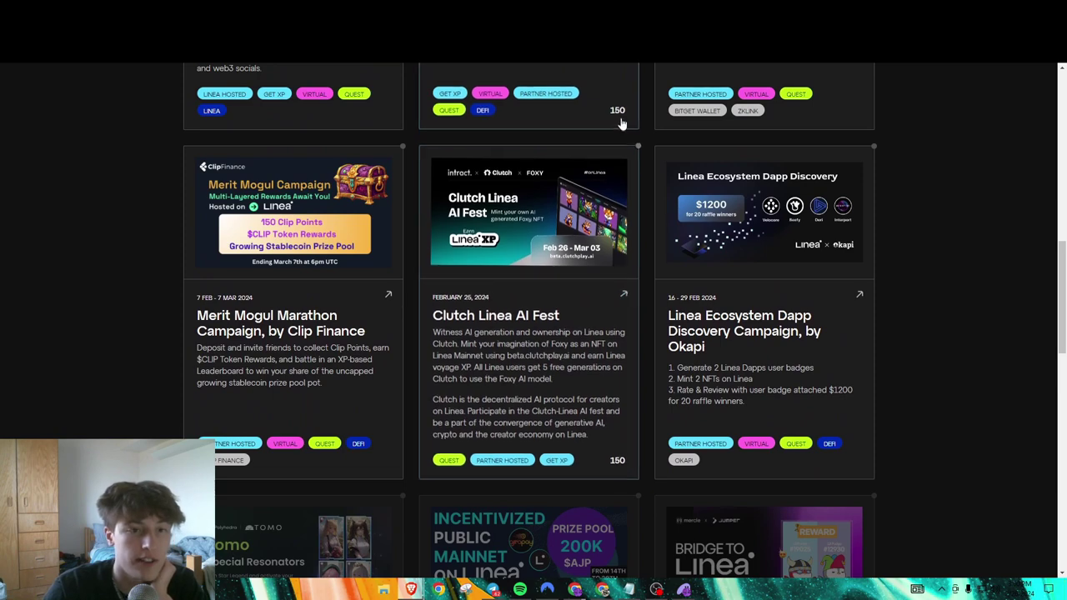
scroll(555, 417, up, 3)
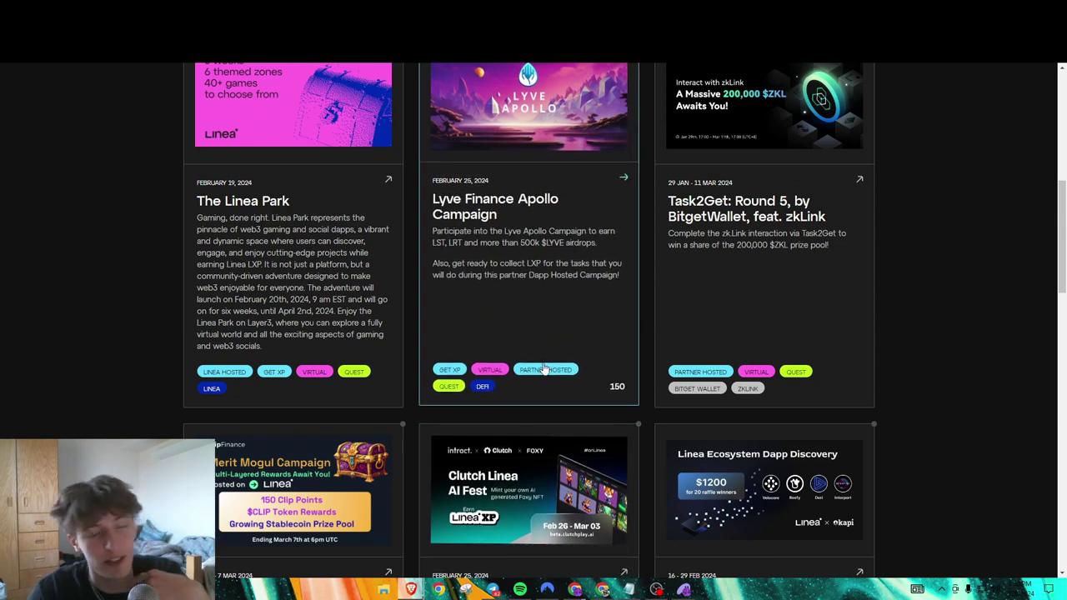
scroll(509, 333, down, 3)
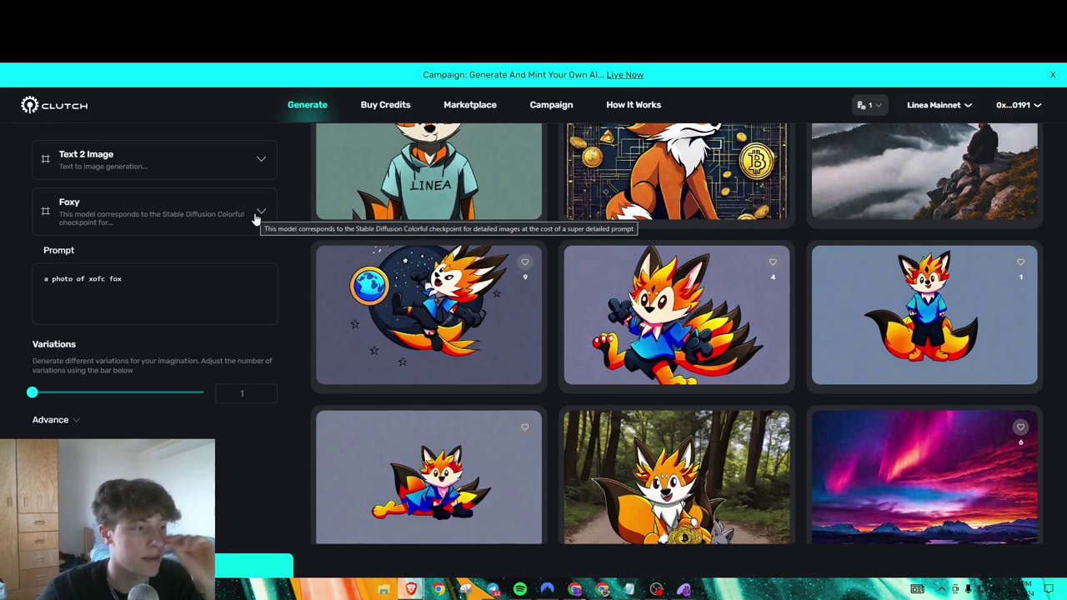
Choose the Foxy style and generate images for 'a photo of xofc fox'
click(258, 215)
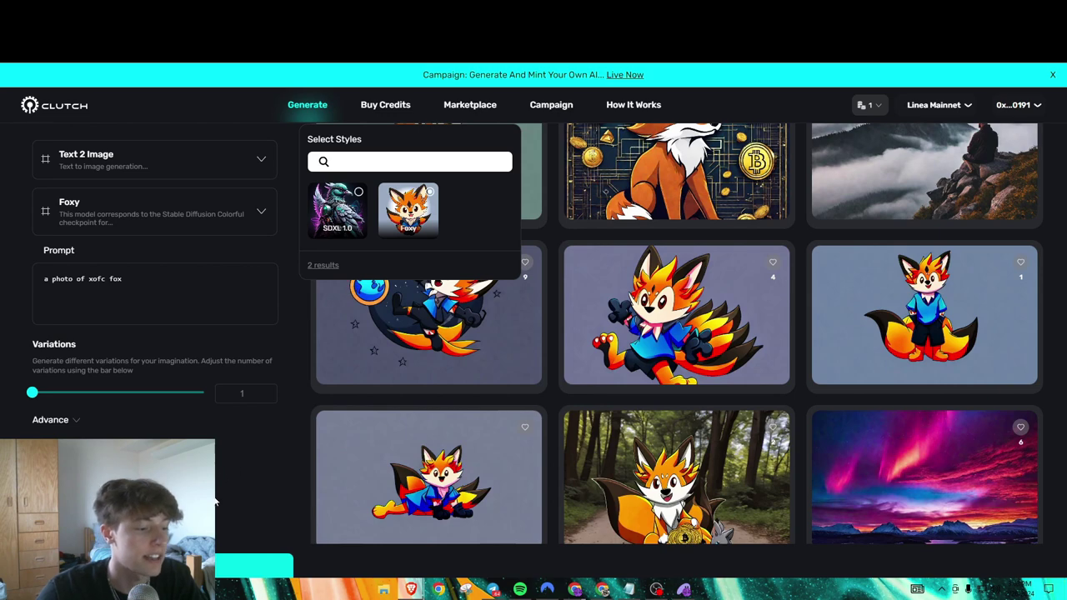
click(250, 565)
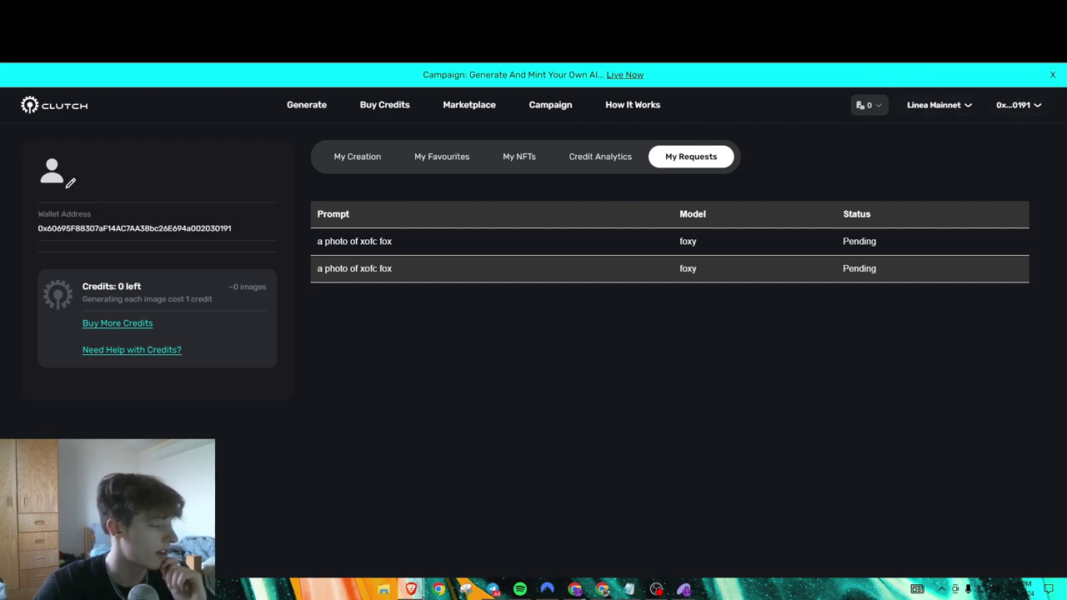
Switch to Intract and review the four tasks of the Clutch Linea AI fest quest
key(alt+Tab)
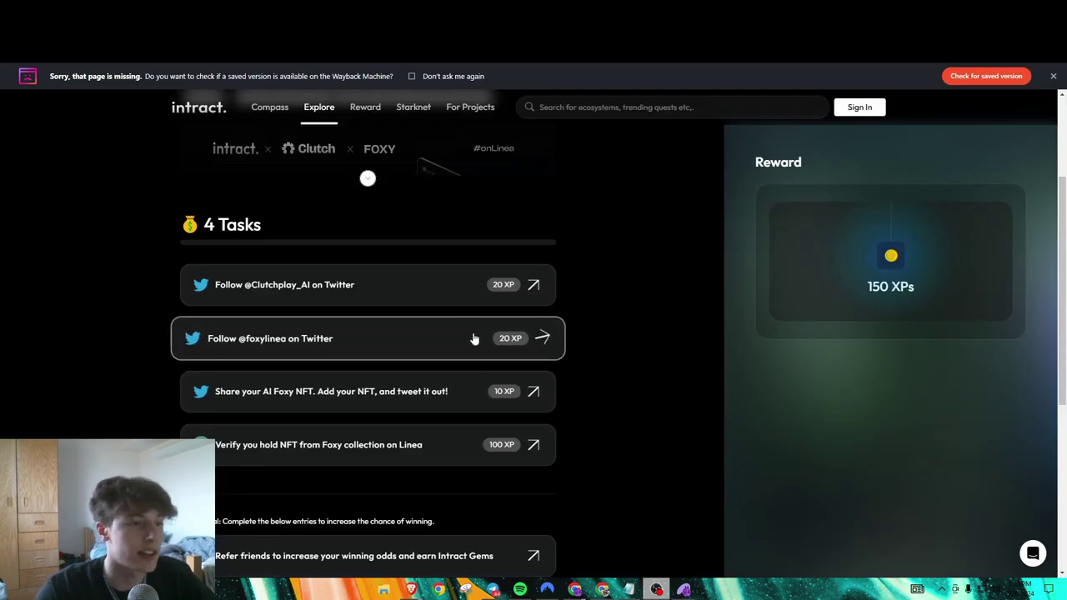
scroll(433, 325, up, 2)
scroll(362, 393, down, 2)
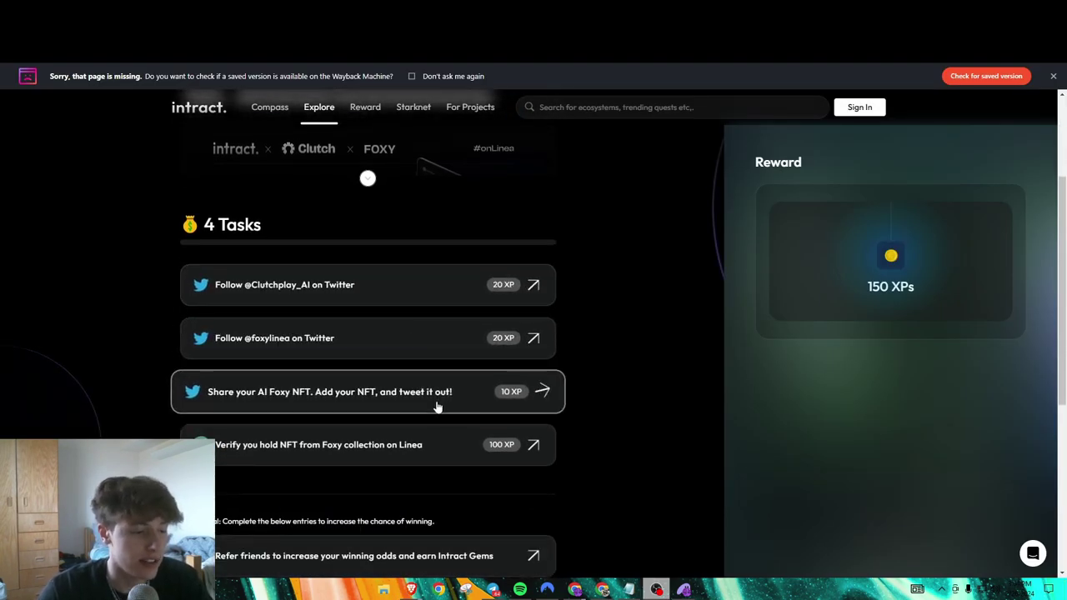
scroll(433, 405, down, 1)
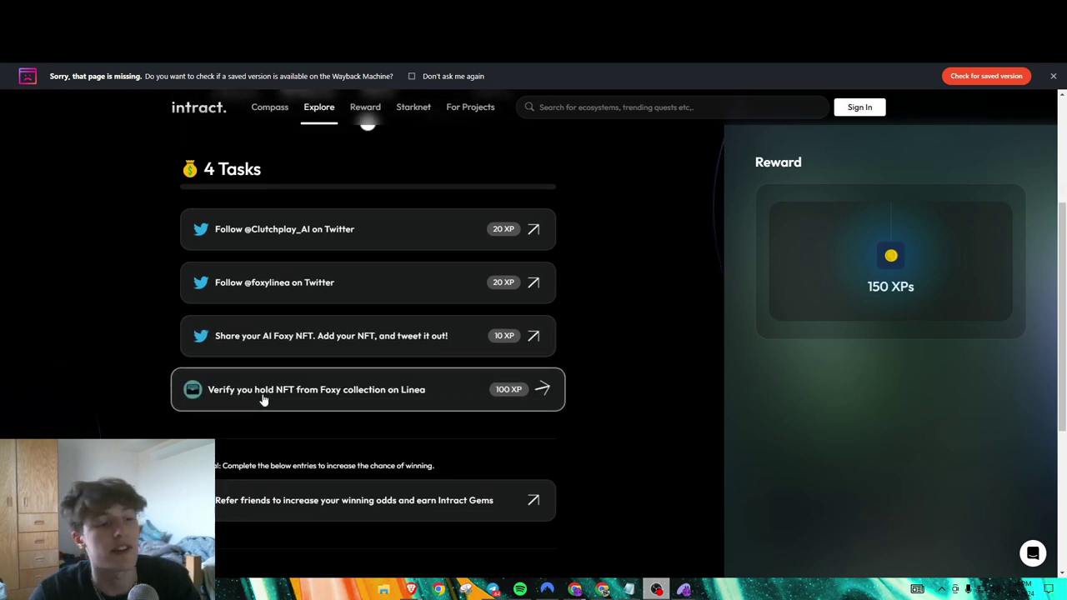
scroll(579, 431, up, 3)
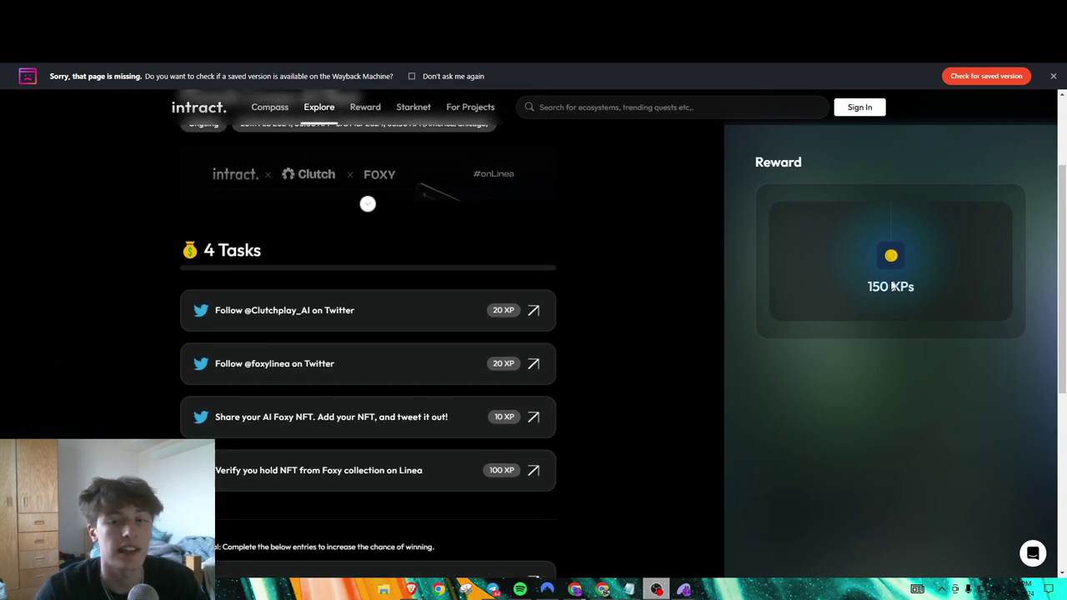
scroll(750, 332, up, 1)
scroll(621, 371, down, 3)
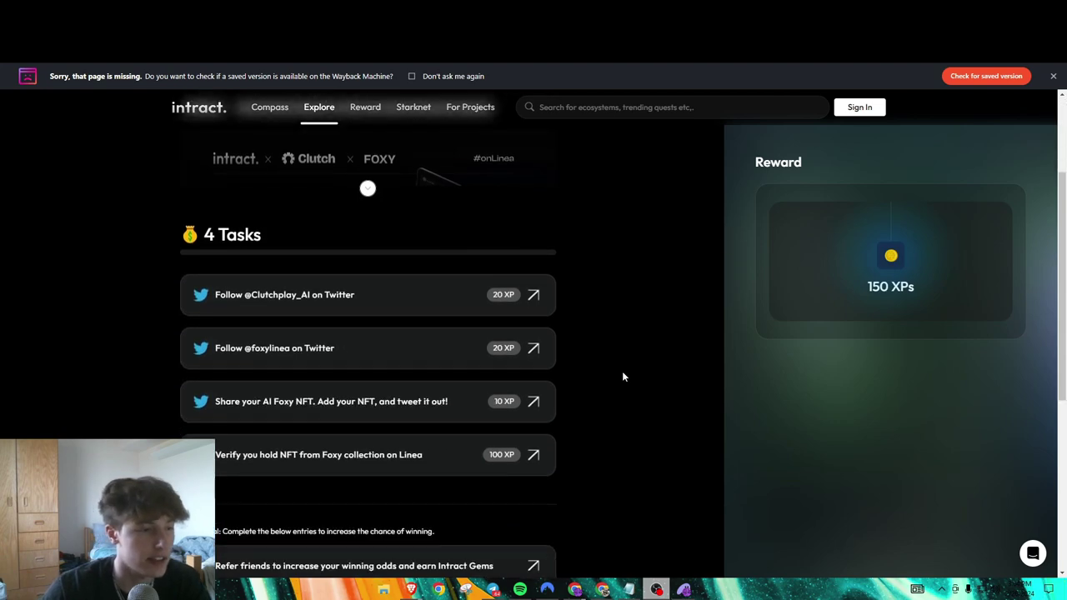
scroll(616, 373, down, 3)
scroll(612, 371, down, 2)
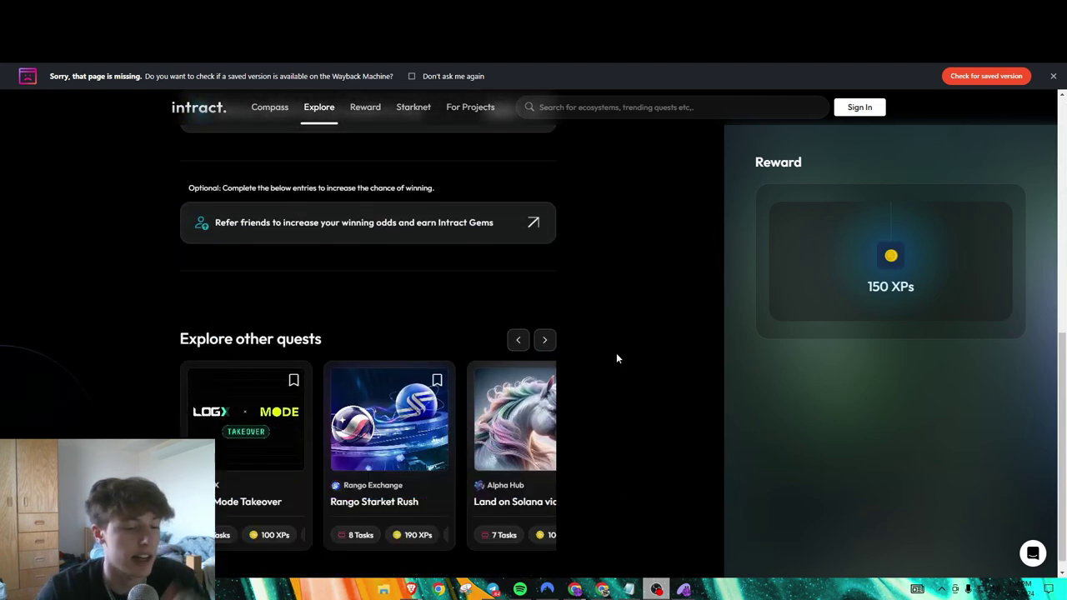
scroll(616, 354, up, 3)
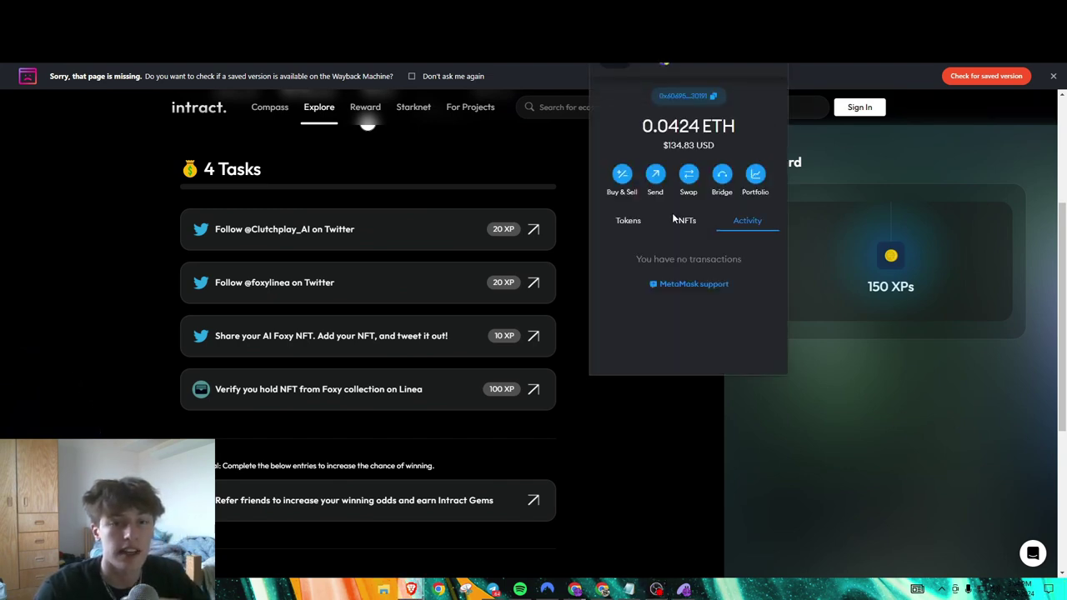
Open the MetaMask wallet to check token balances
click(622, 223)
scroll(663, 283, down, 1)
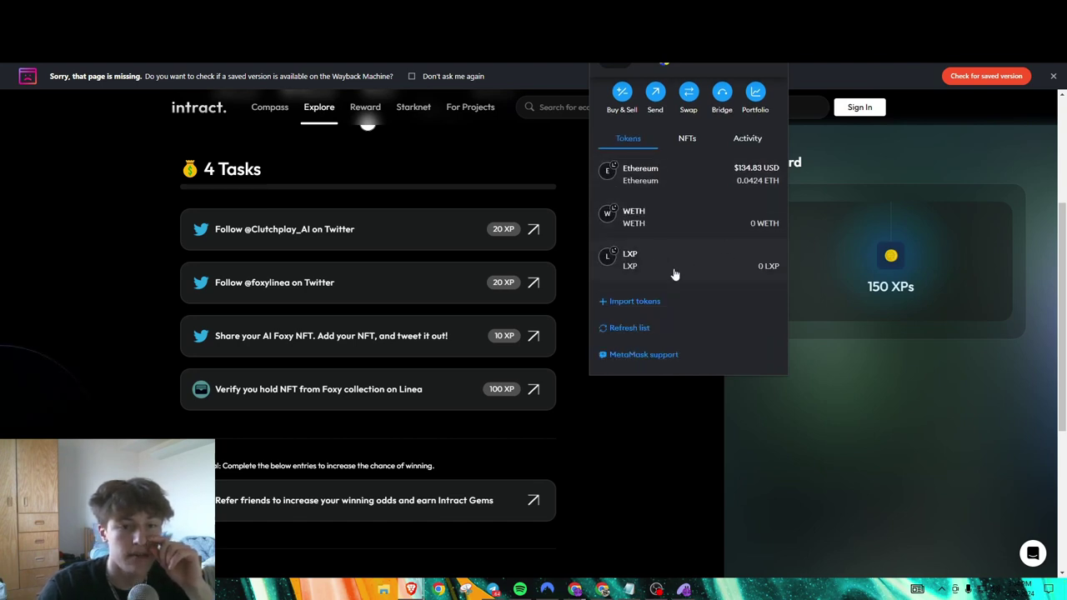
right_click(630, 409)
Swap 0.05 ETH to WETH on zkSync Era via Odos, confirming in MetaMask
click(629, 395)
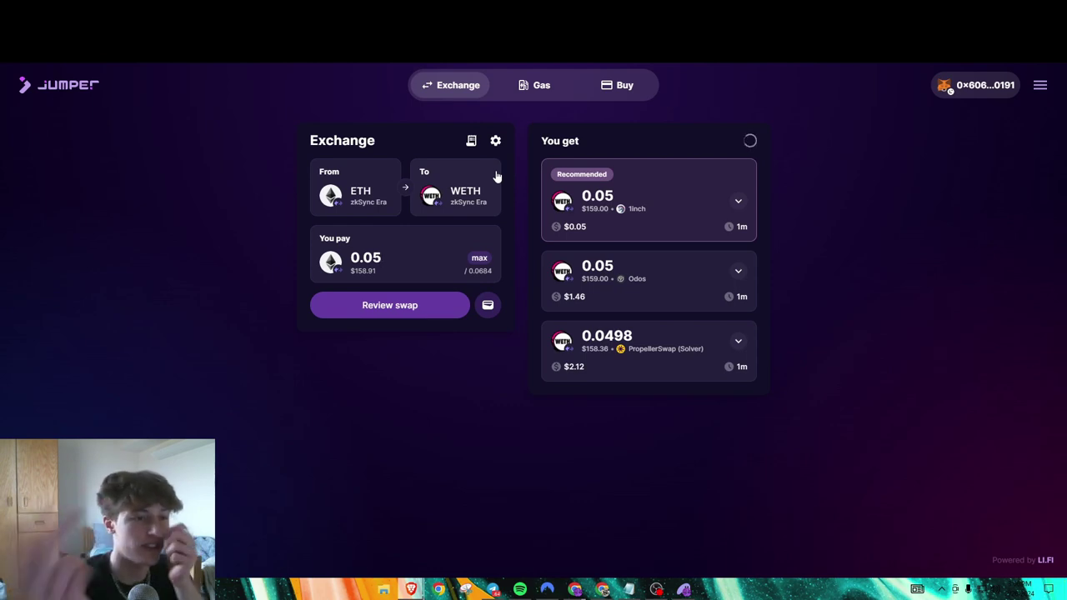
click(654, 302)
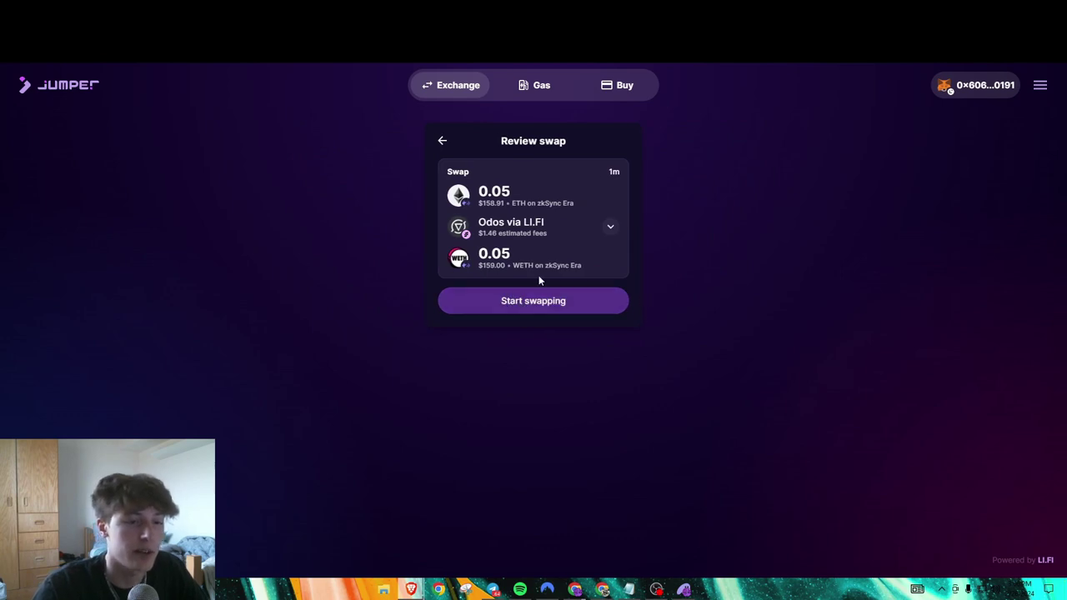
click(514, 303)
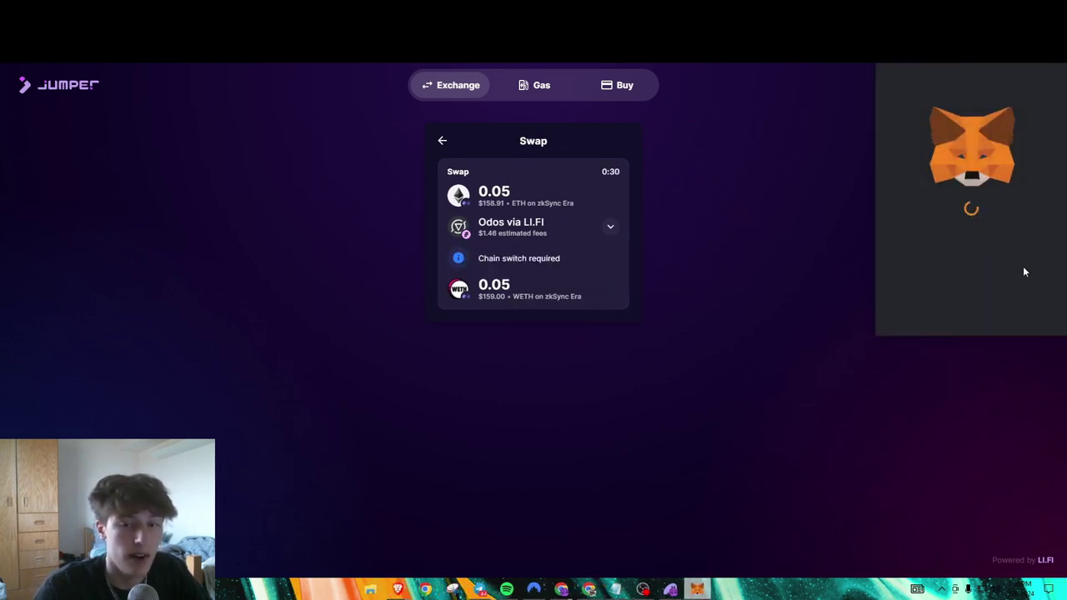
click(1006, 313)
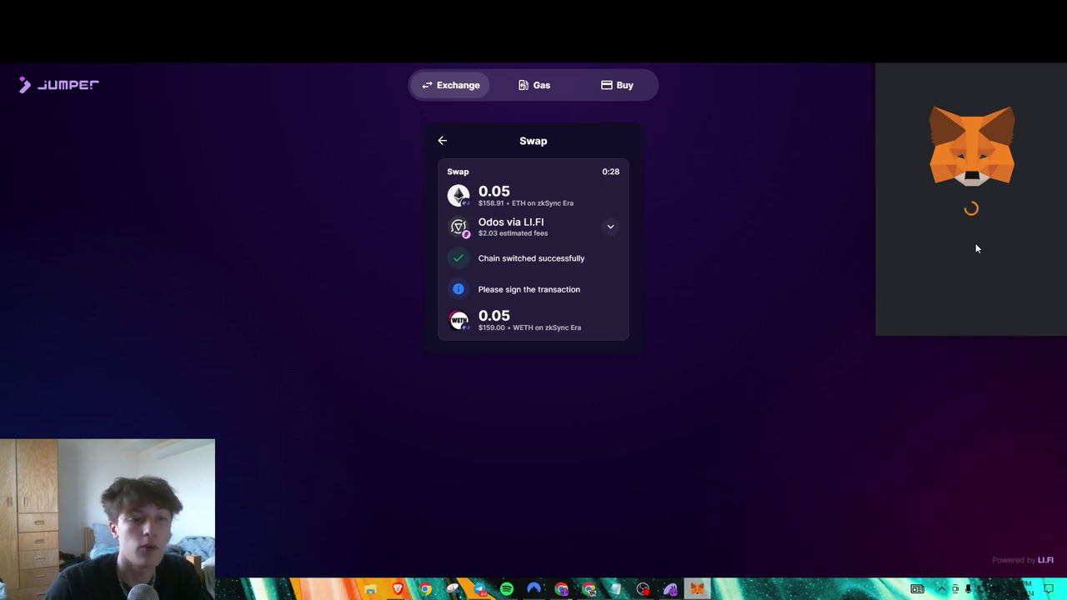
scroll(1001, 238, down, 1)
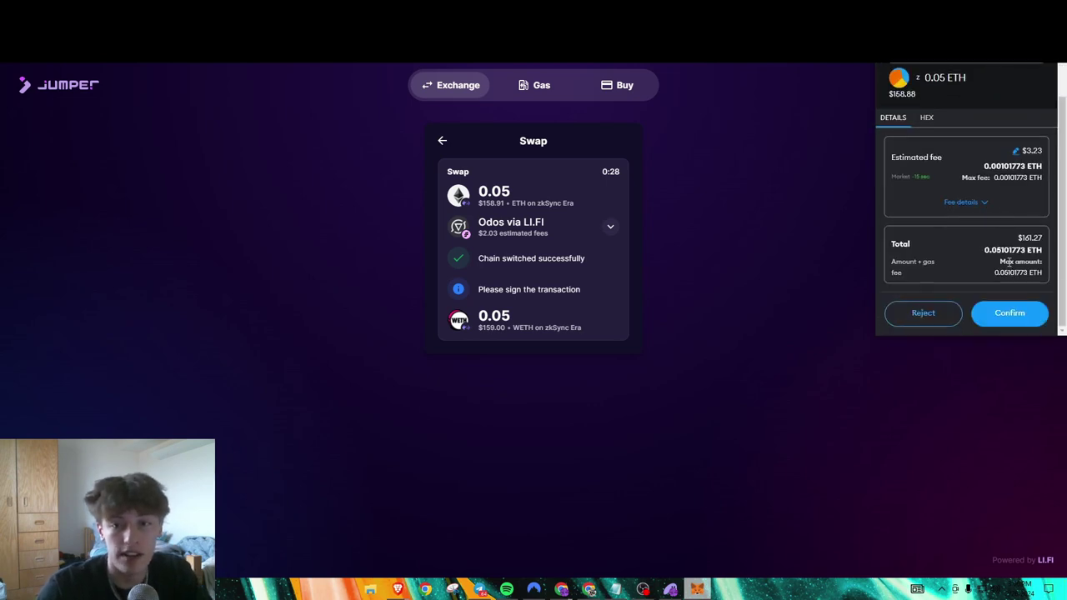
click(1006, 314)
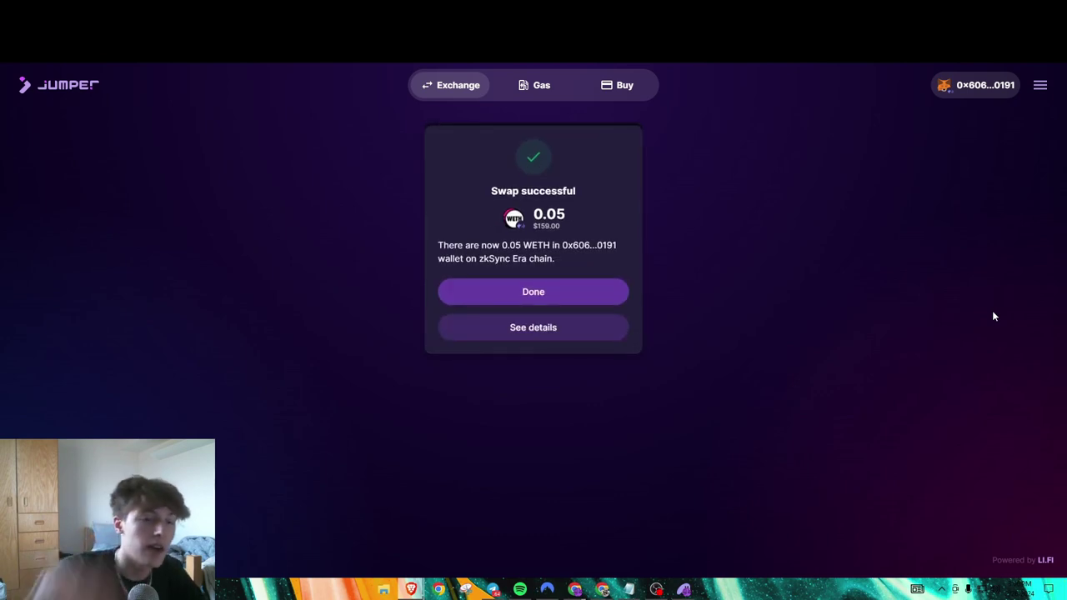
Swap the full 0.05 WETH back to ETH via Odos, retrying after the first attempt fails
click(554, 298)
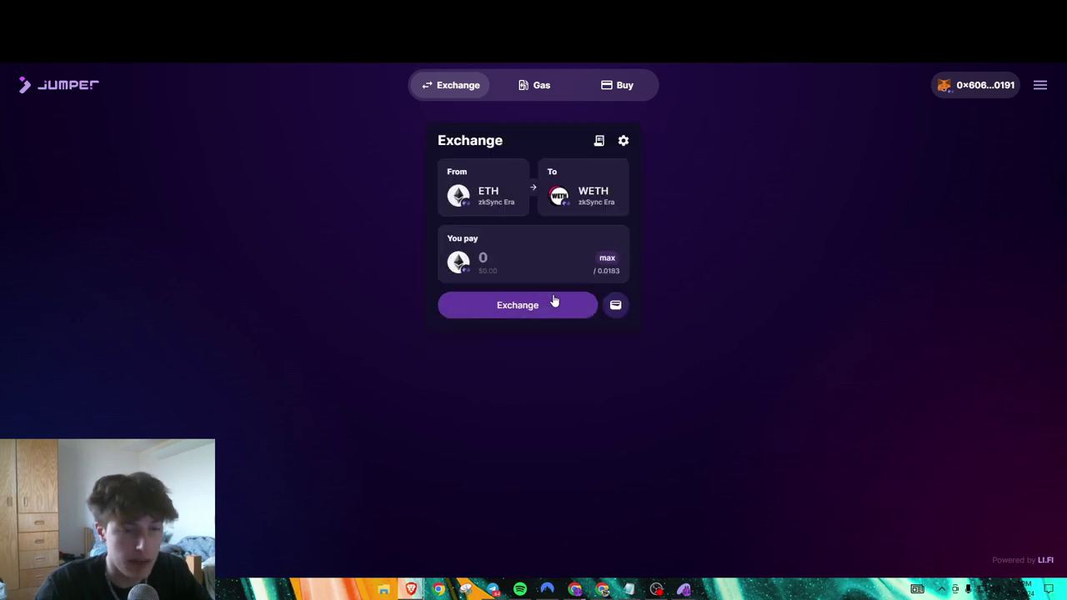
click(535, 190)
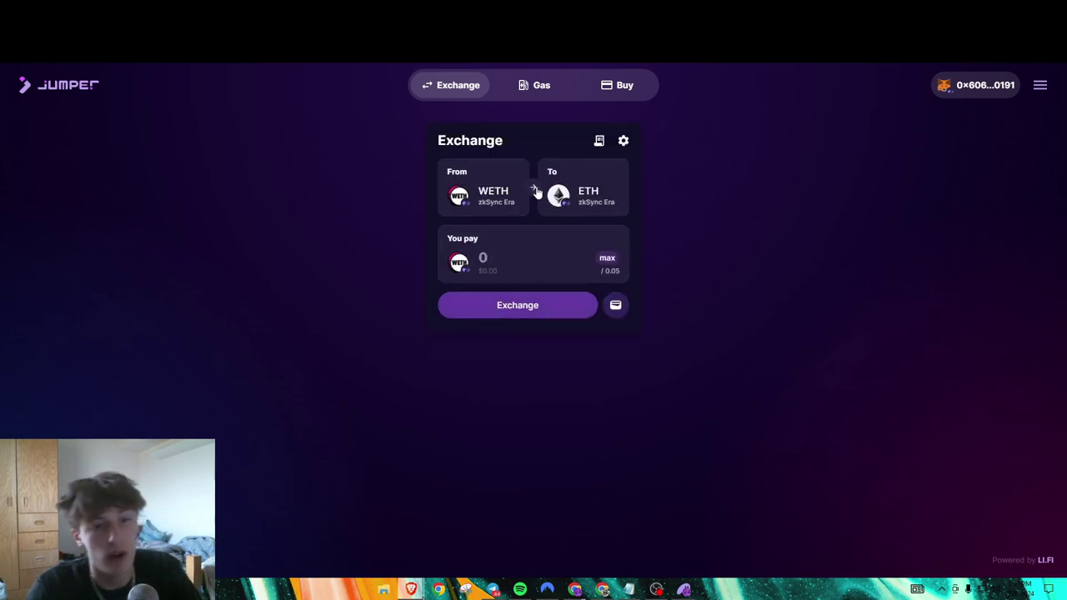
click(607, 258)
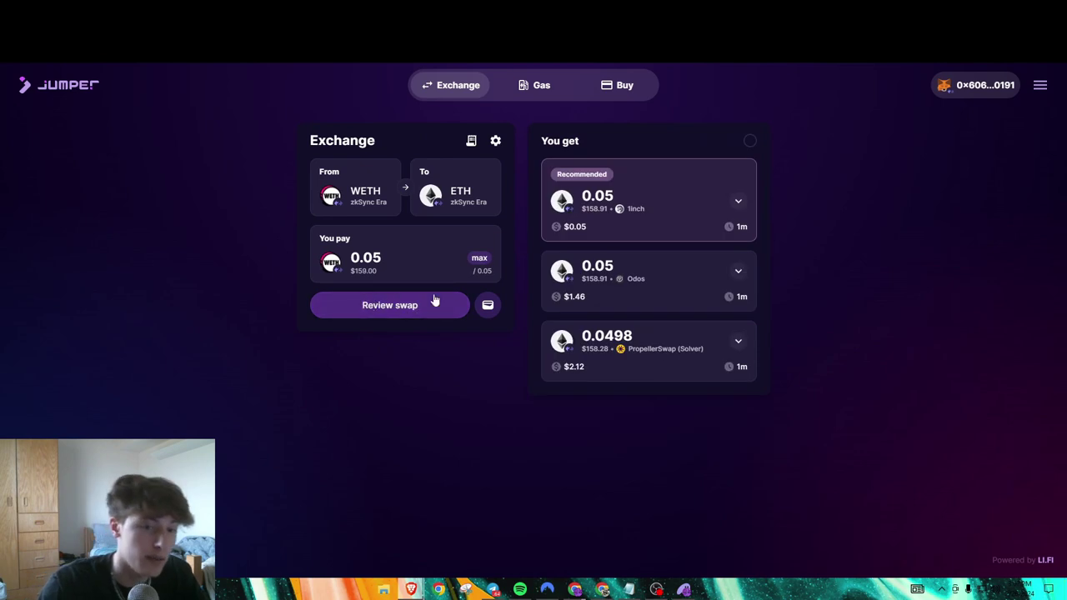
click(641, 286)
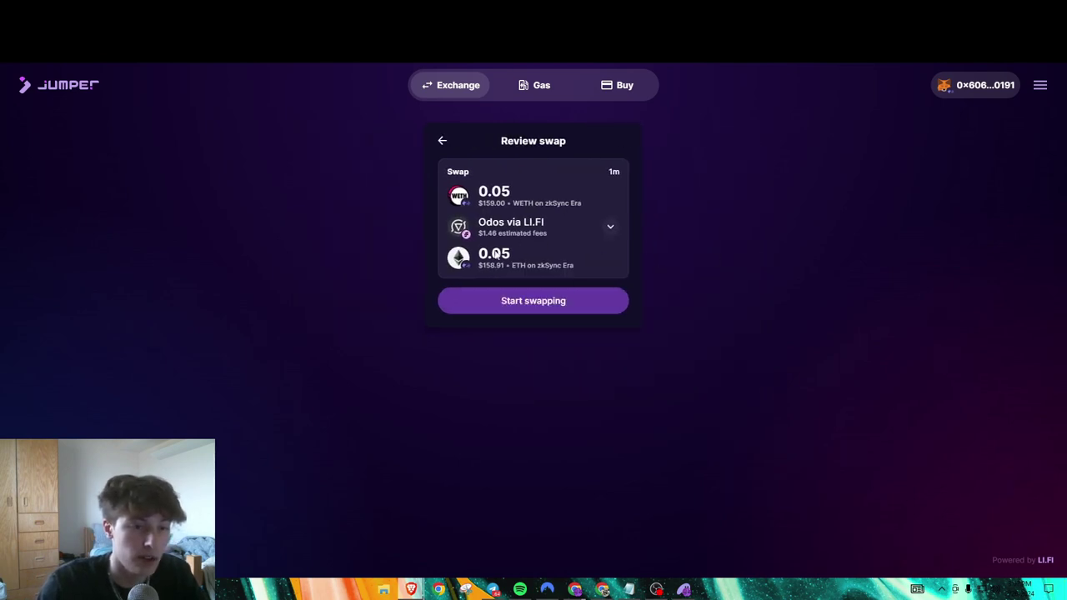
click(523, 299)
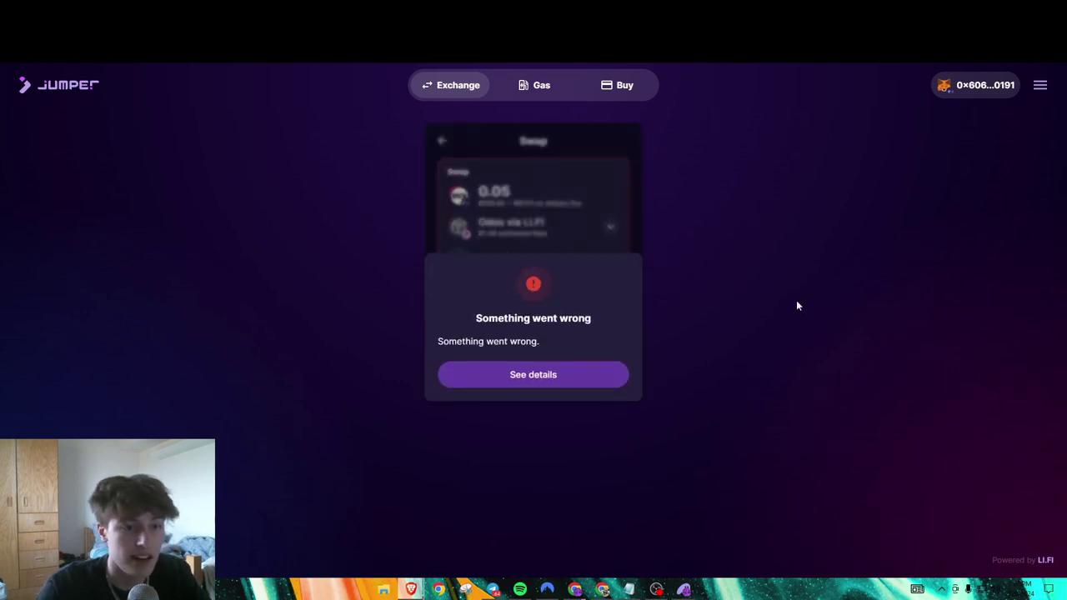
click(551, 374)
click(546, 372)
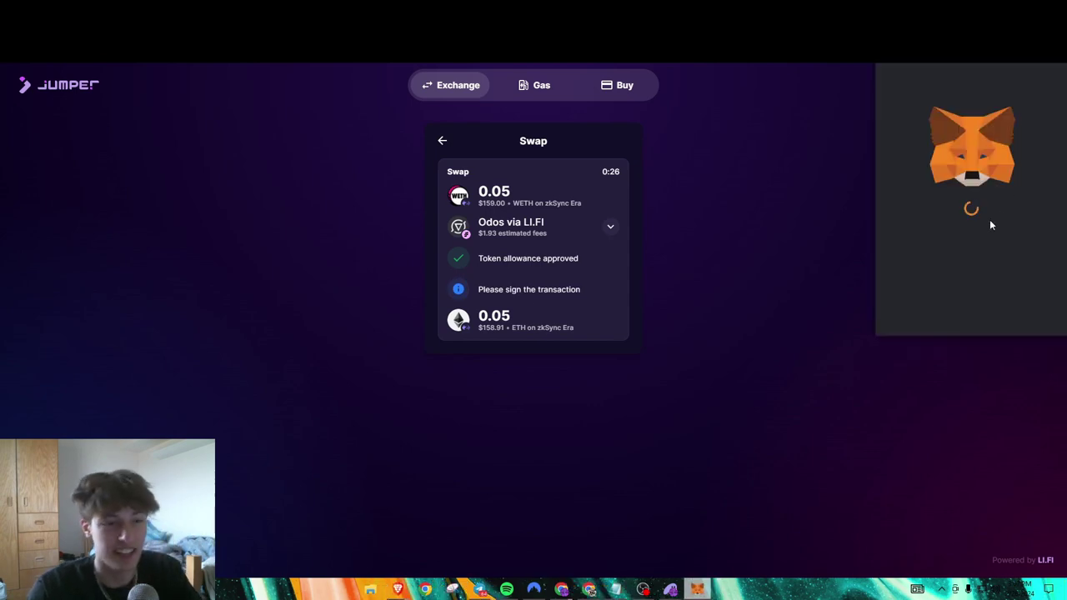
scroll(992, 250, down, 2)
click(1000, 313)
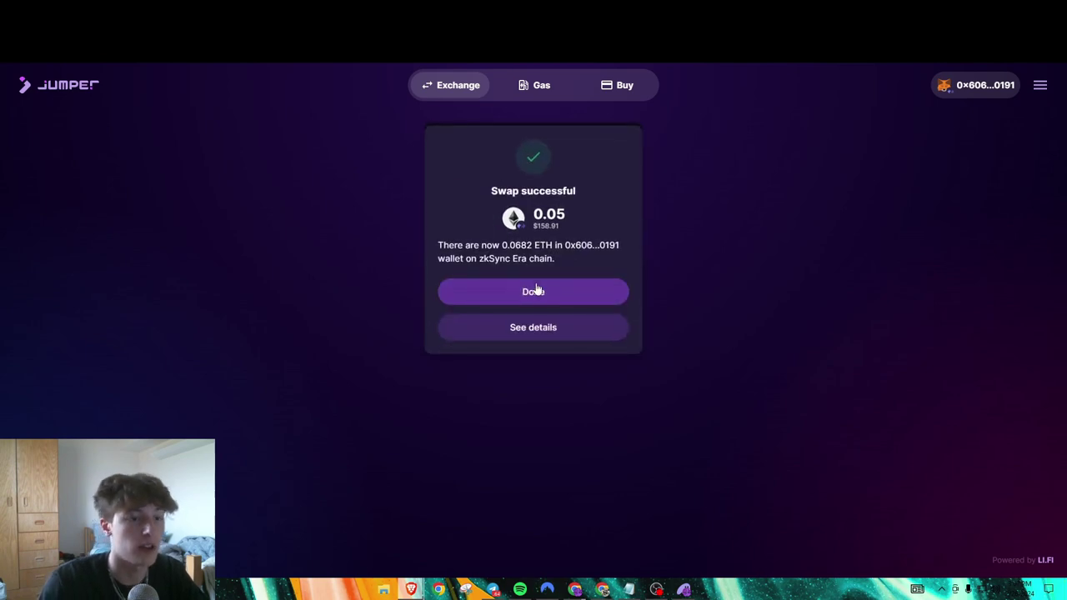
click(535, 292)
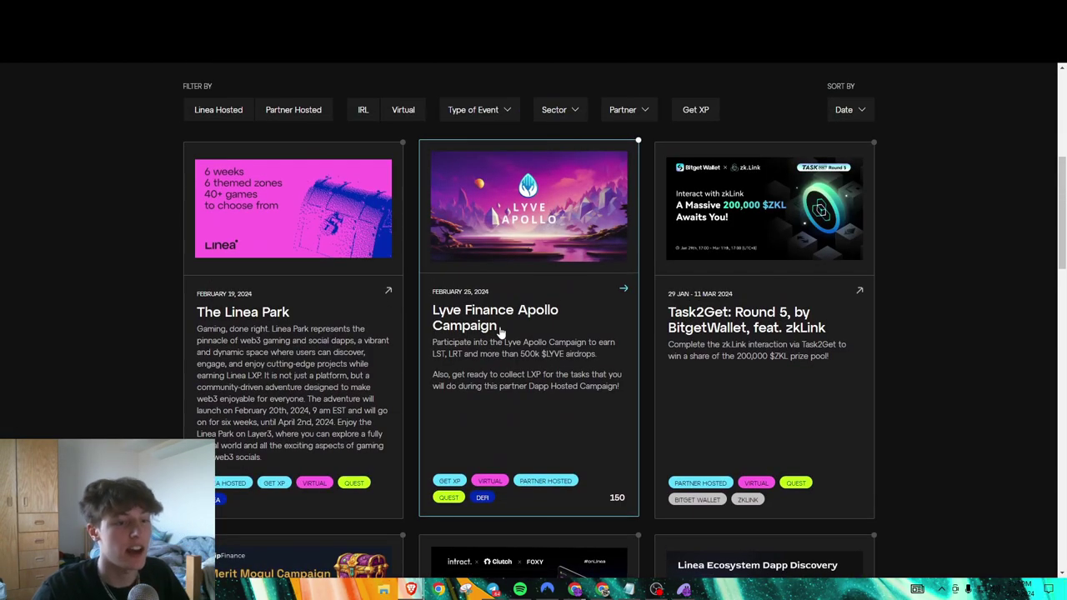
Open the Lyve Finance Apollo Campaign and flip between it and the Linea listing tab
click(500, 332)
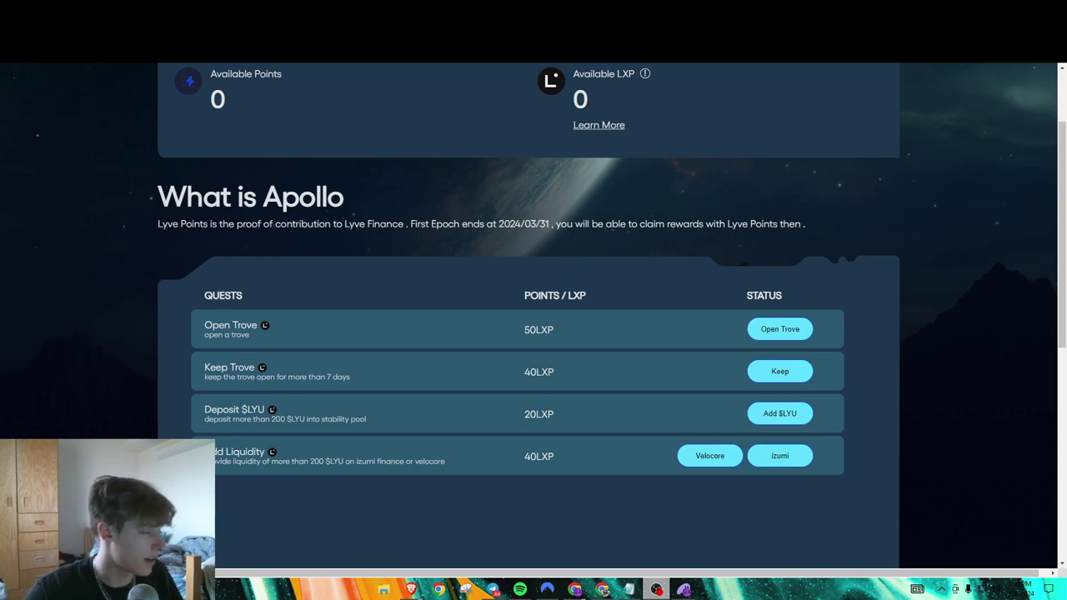
scroll(433, 302, up, 2)
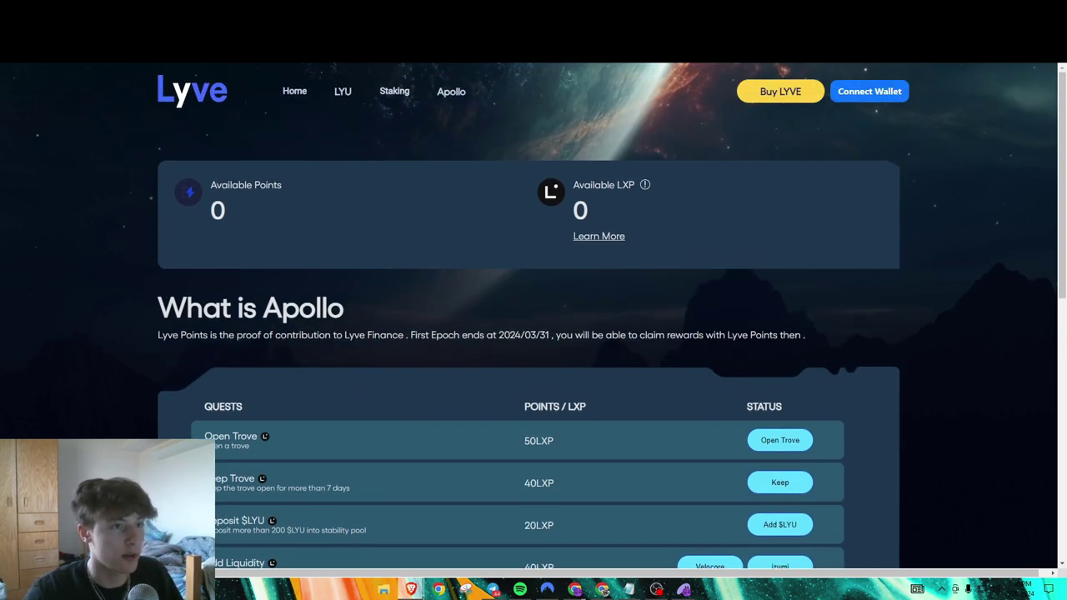
key(ctrl+Tab)
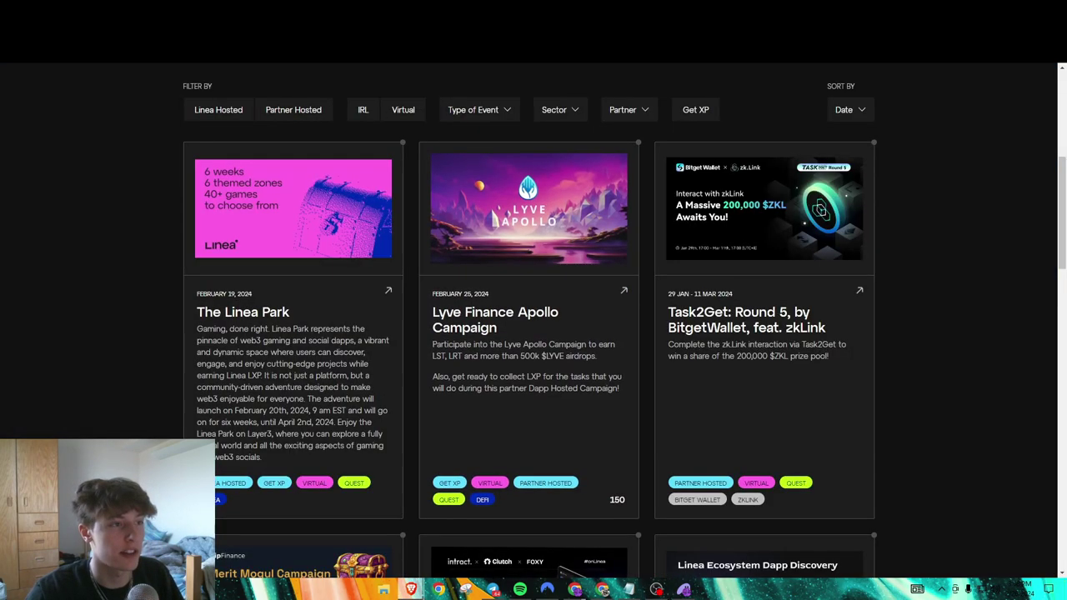
key(ctrl+Tab)
key(ctrl+Tab)
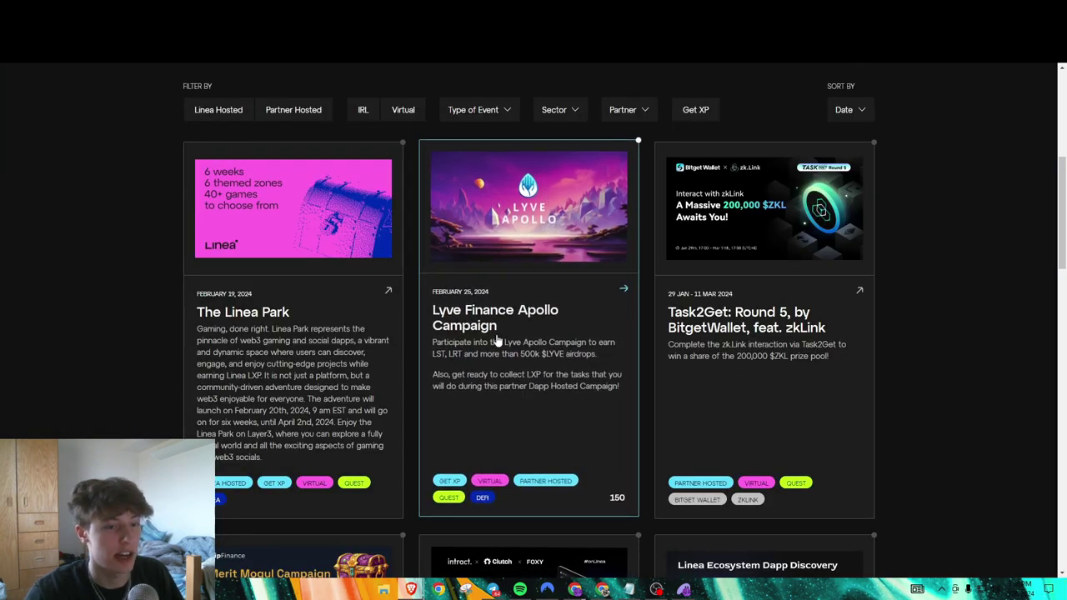
key(ctrl+Tab)
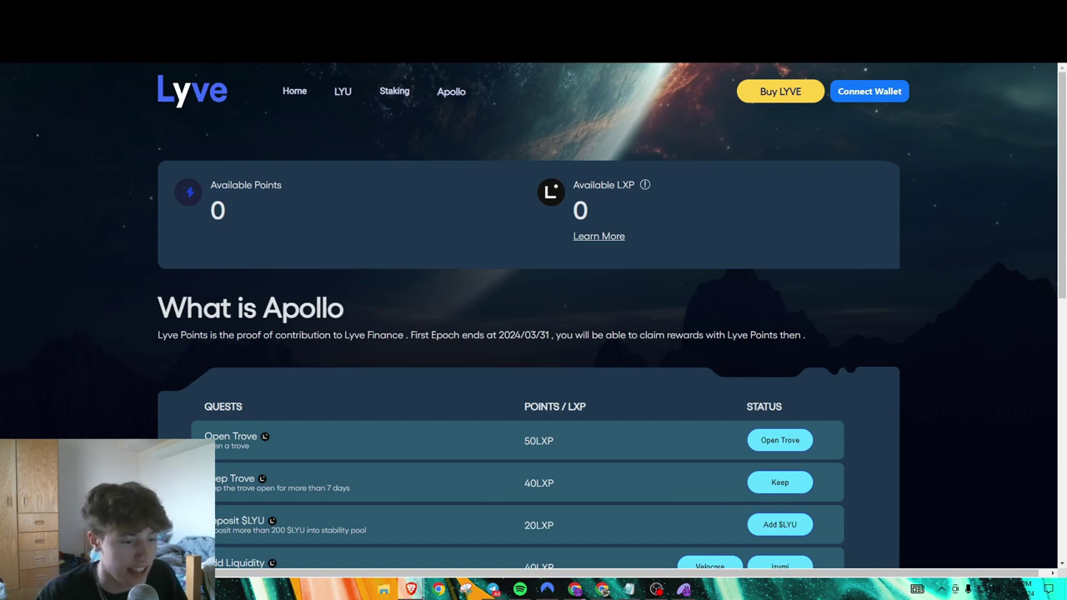
drag(320, 490, 351, 492)
triple_click(337, 491)
click(331, 490)
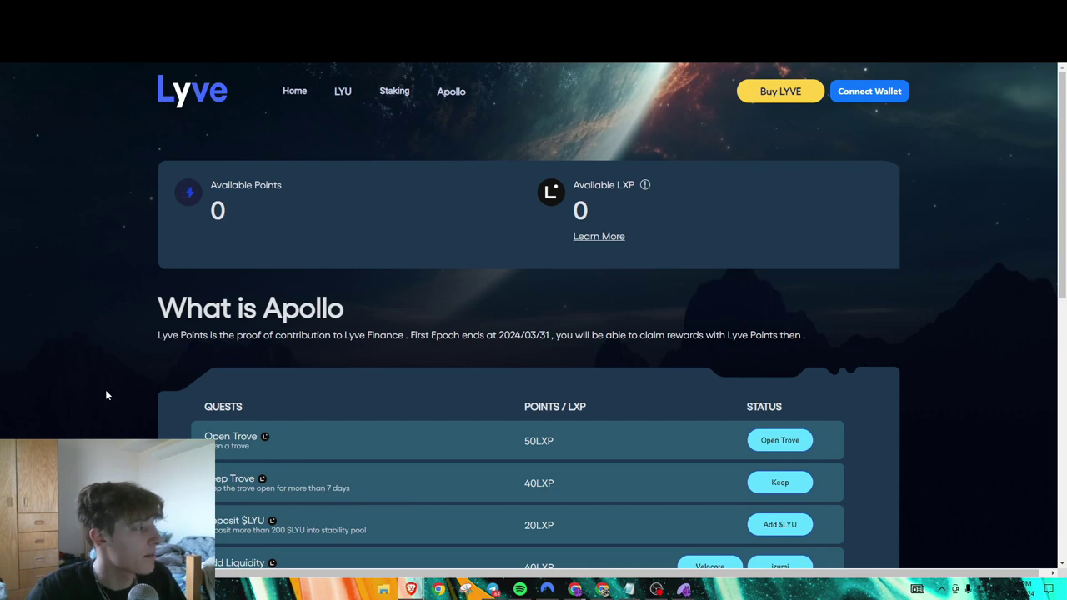
scroll(446, 430, down, 2)
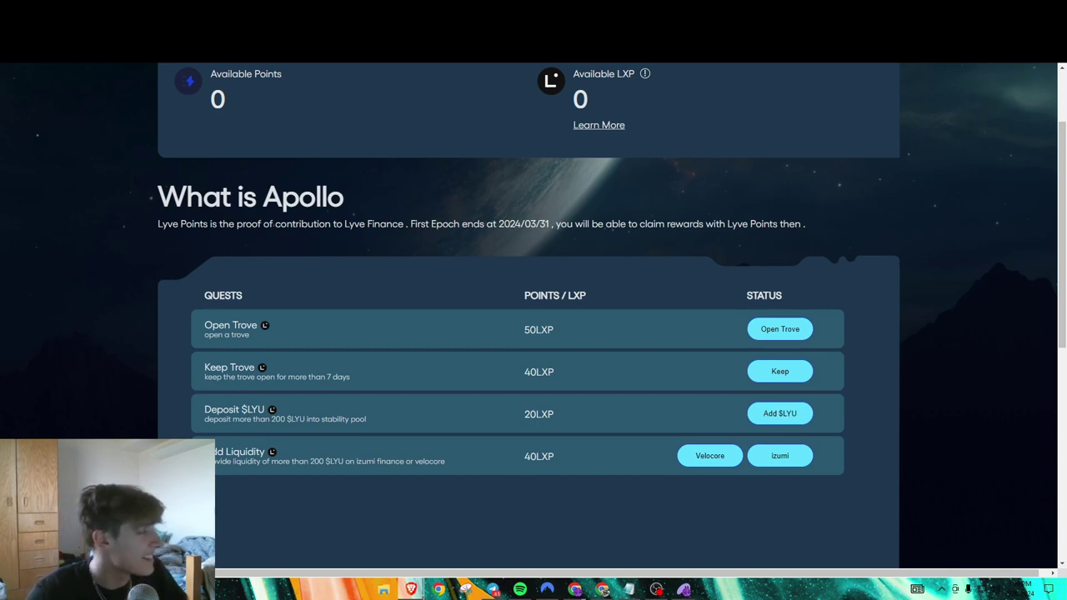
drag(287, 380, 278, 377)
triple_click(277, 377)
click(122, 365)
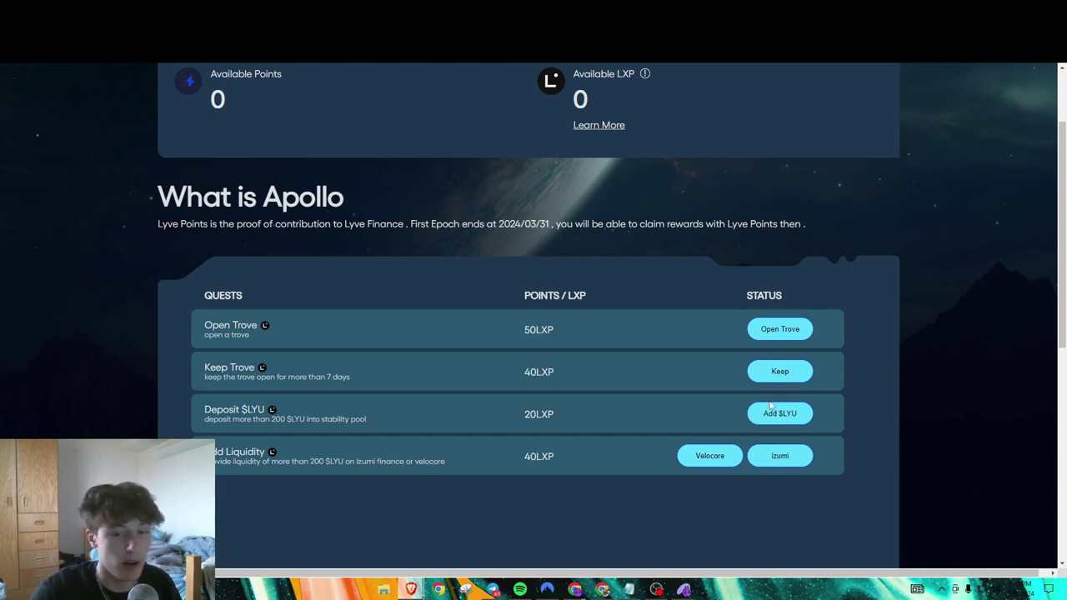
mouse_move(533, 335)
mouse_down()
mouse_move(563, 372)
mouse_move(555, 458)
mouse_move(544, 334)
mouse_up()
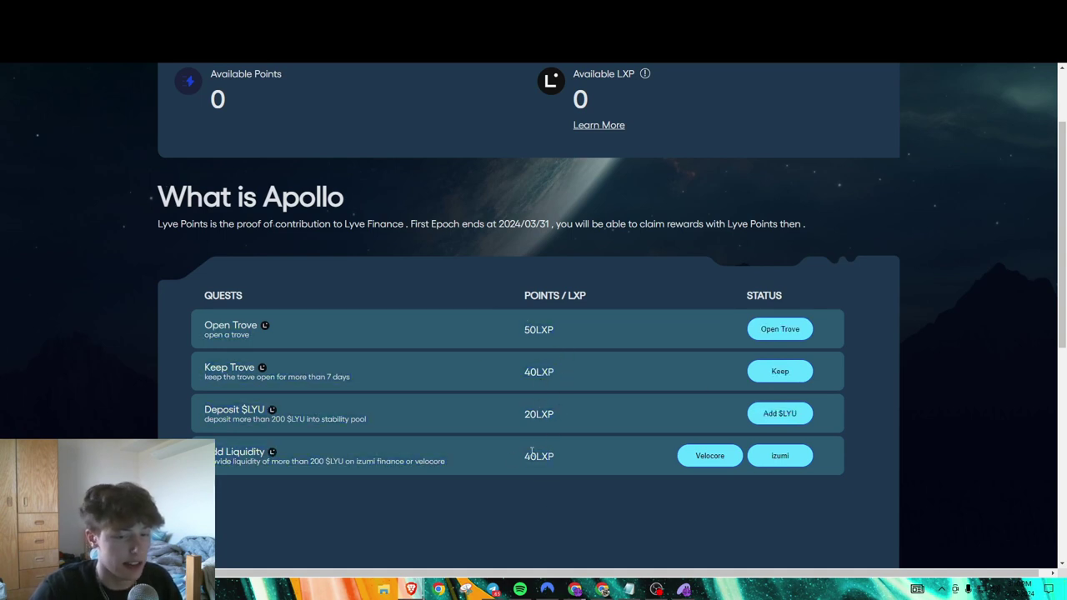
drag(526, 312, 561, 440)
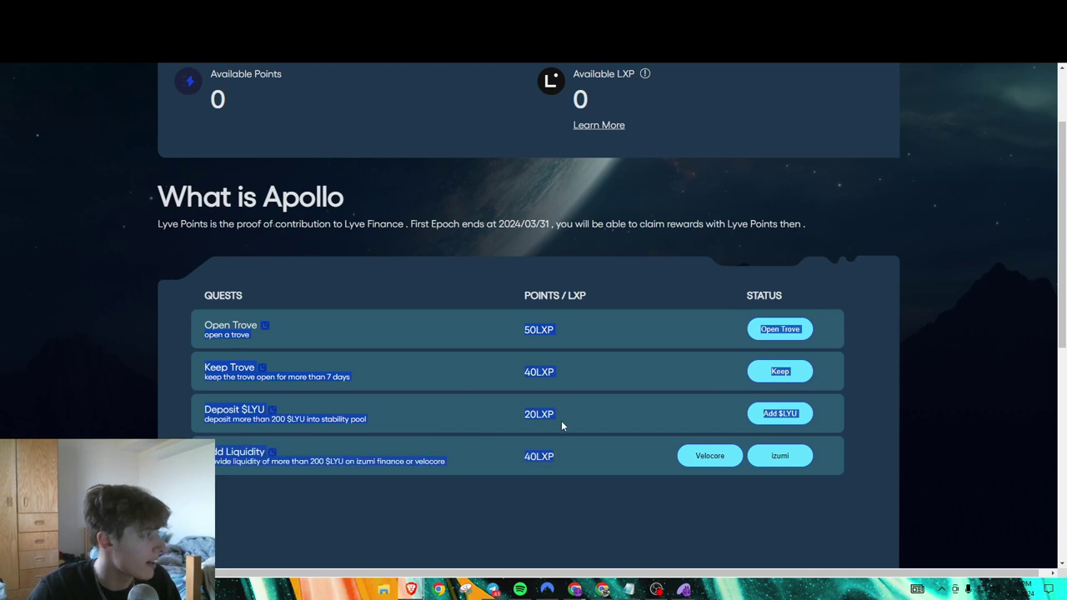
click(560, 409)
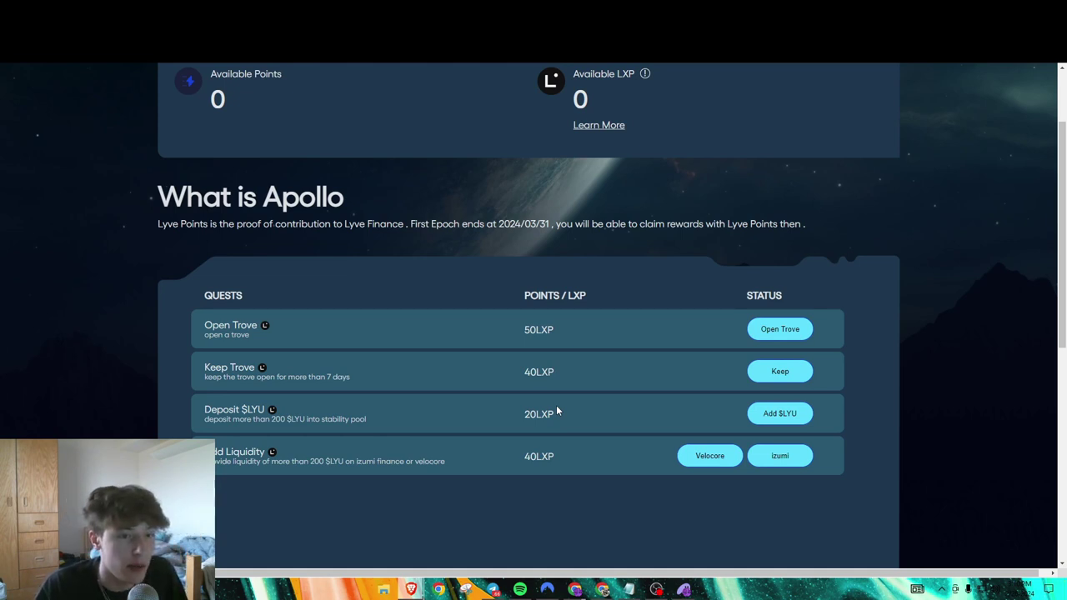
scroll(556, 406, up, 2)
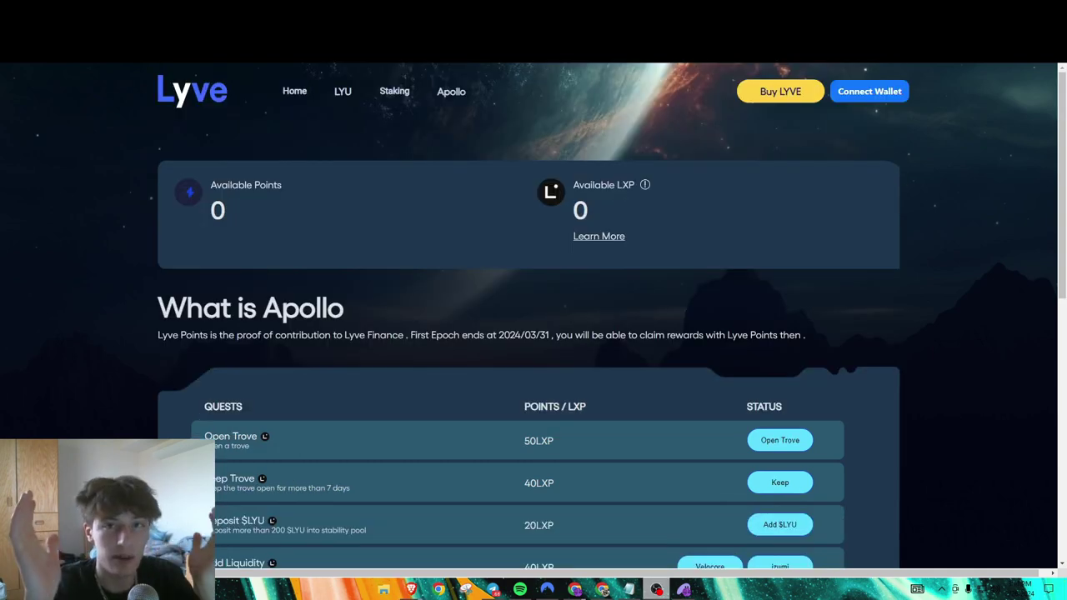